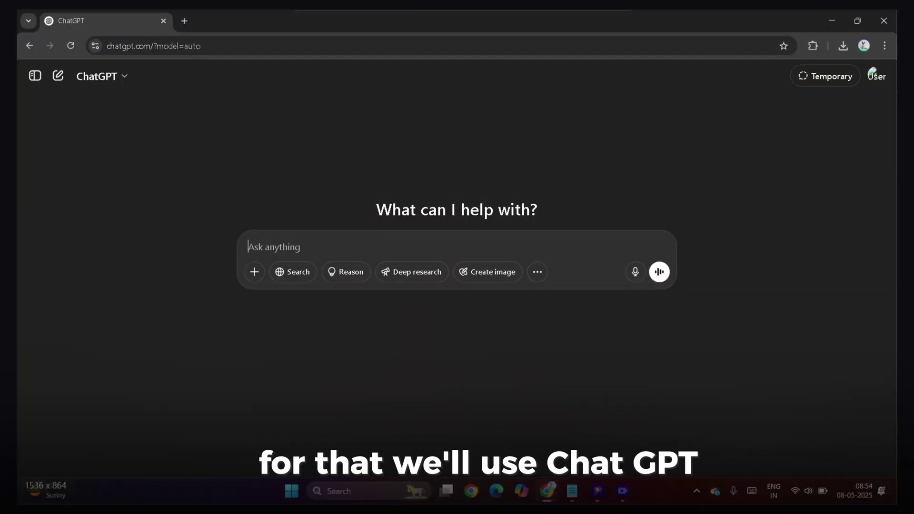
Send ChatGPT the pasted Italian brainrot quiz prompt with its character count filled in, then read the reply
key(ctrl+v)
scroll(457, 286, down, 10)
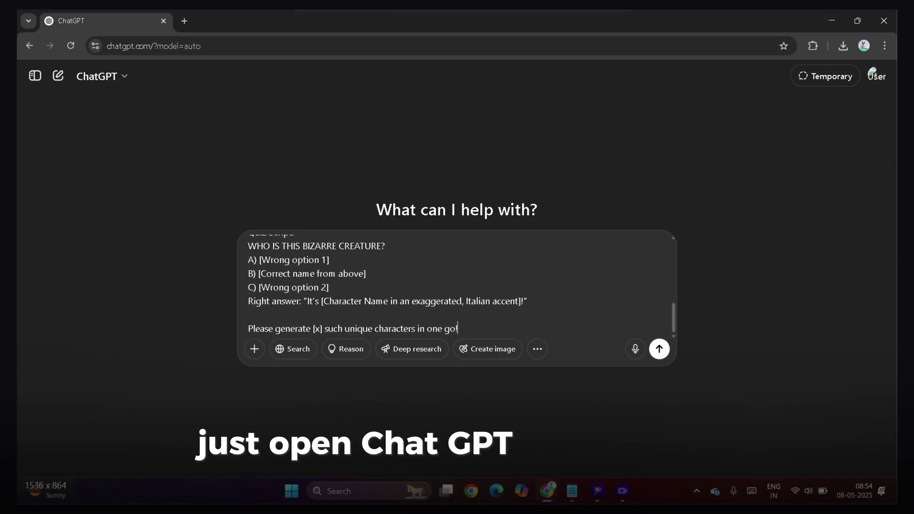
key(BackSpace)
text(6)
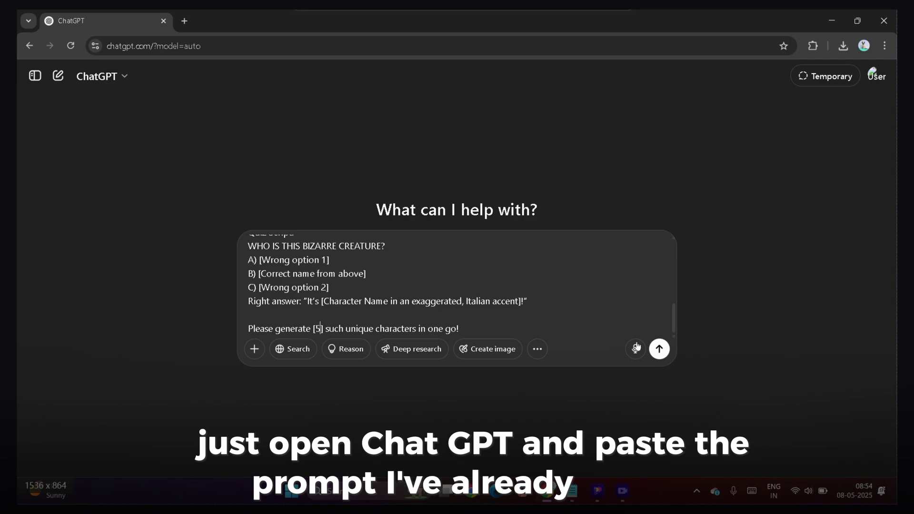
click(661, 350)
scroll(466, 306, down, 3)
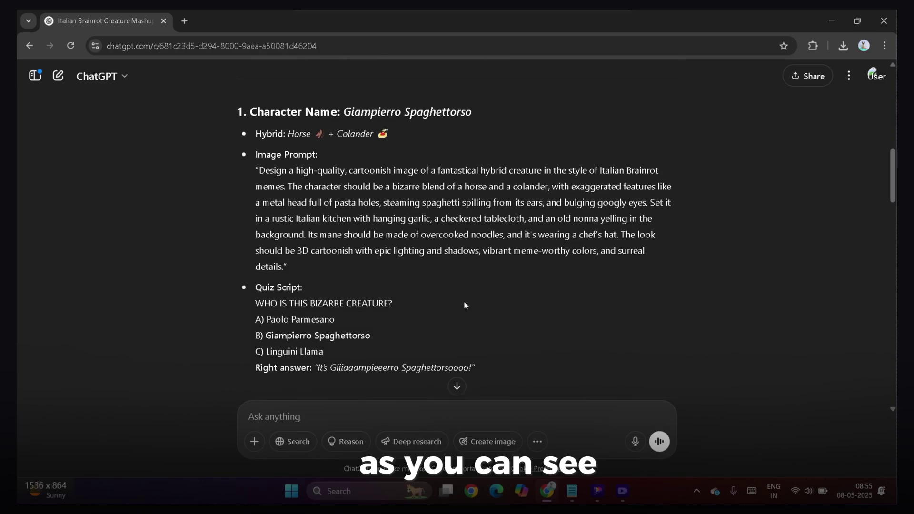
scroll(466, 306, down, 20)
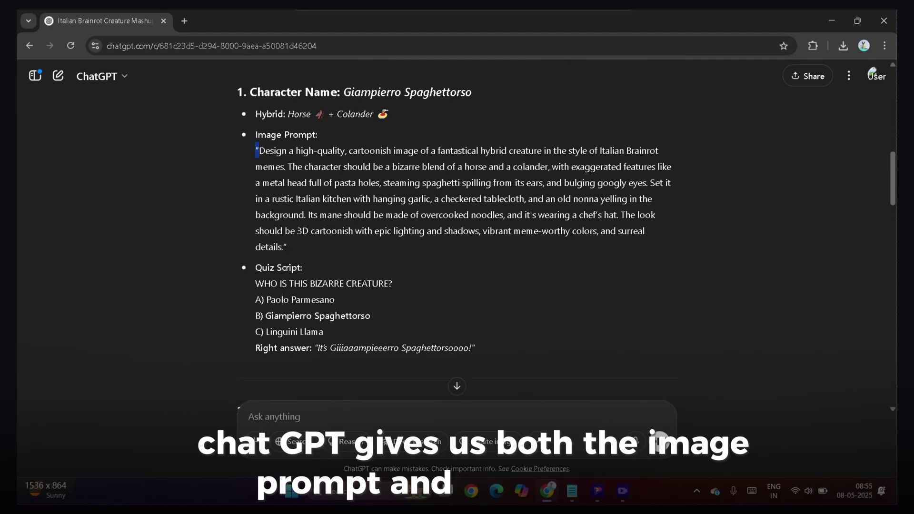
Ask ChatGPT for Giampierro Spaghettorso's image using its prompt plus 'the image should be squared si'
drag(257, 151, 333, 246)
key(ctrl+c)
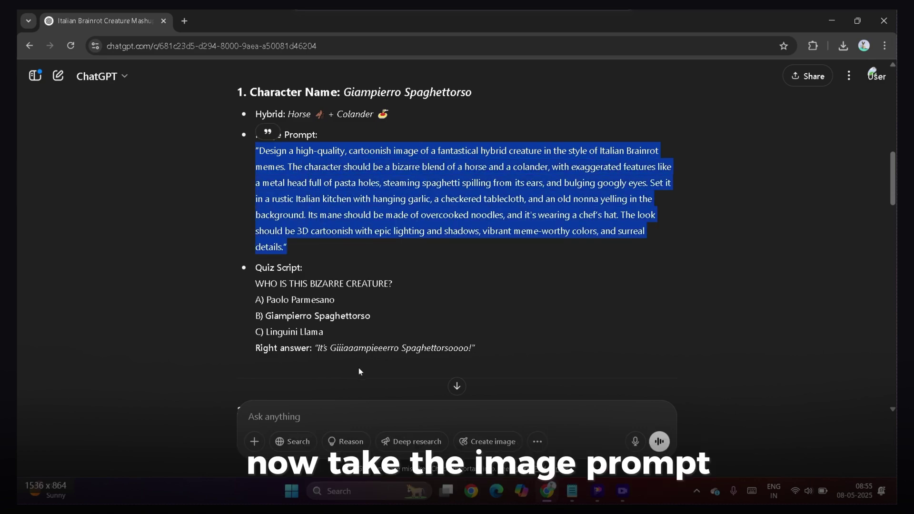
click(344, 417)
key(ctrl+v)
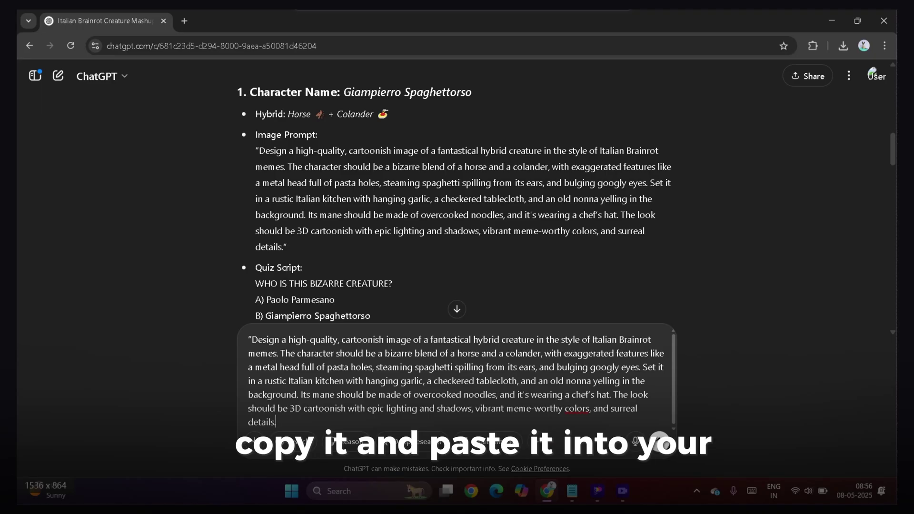
text(the image sho)
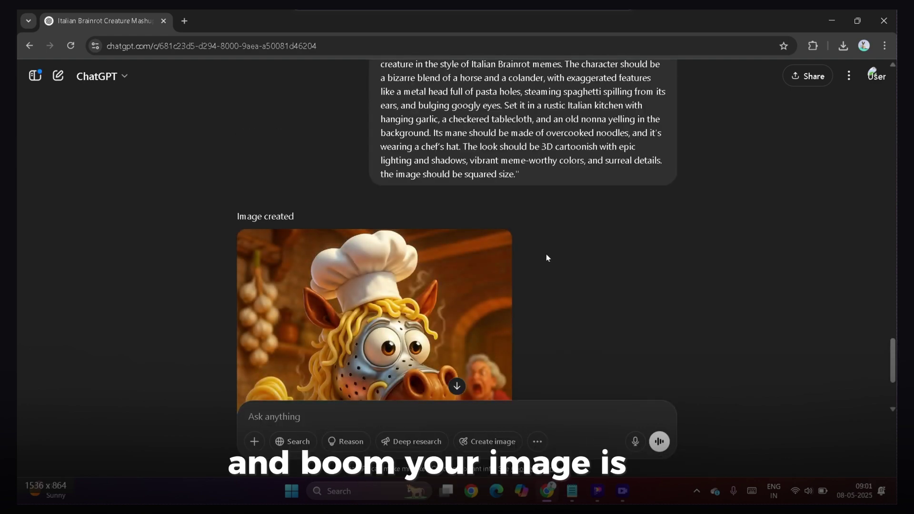
scroll(547, 258, down, 3)
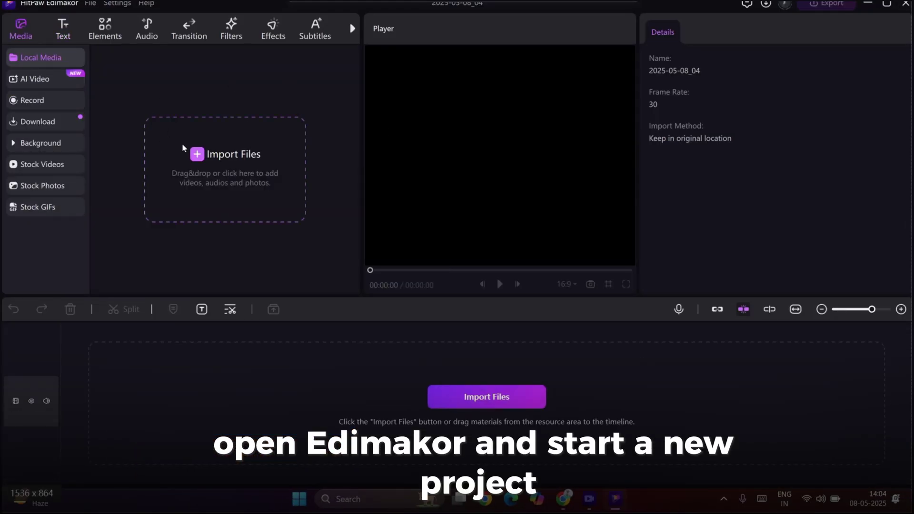
Add the Frame Textured BG background to the timeline
click(62, 143)
scroll(195, 187, down, 2)
scroll(195, 187, up, 2)
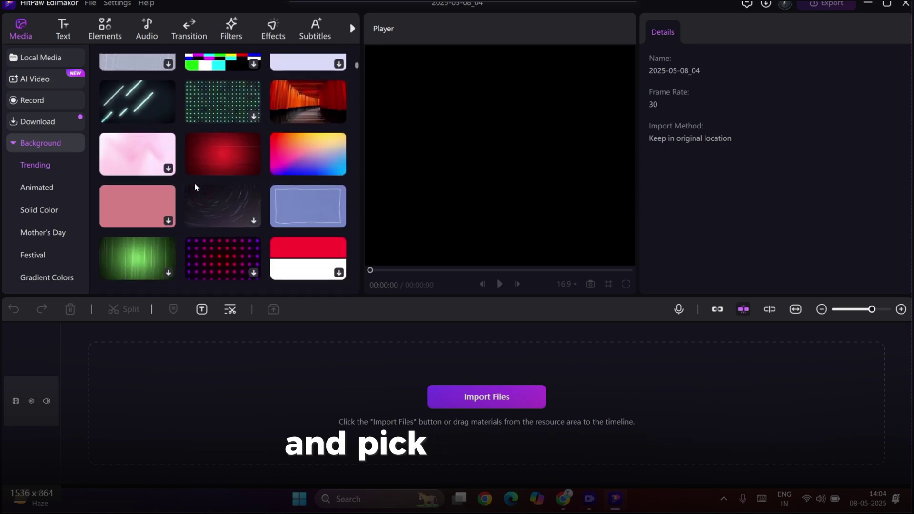
click(339, 212)
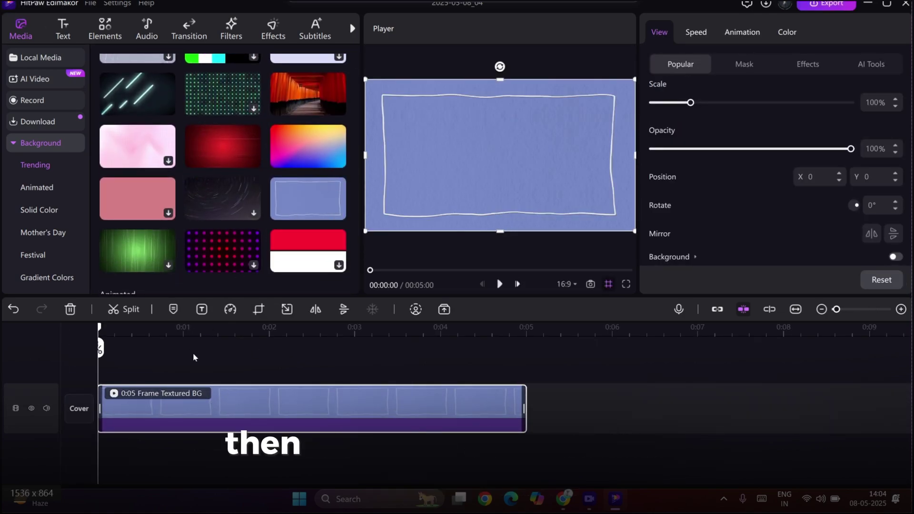
Import all the creature images into the project media
click(40, 57)
click(225, 153)
drag(102, 281, 431, 33)
click(357, 368)
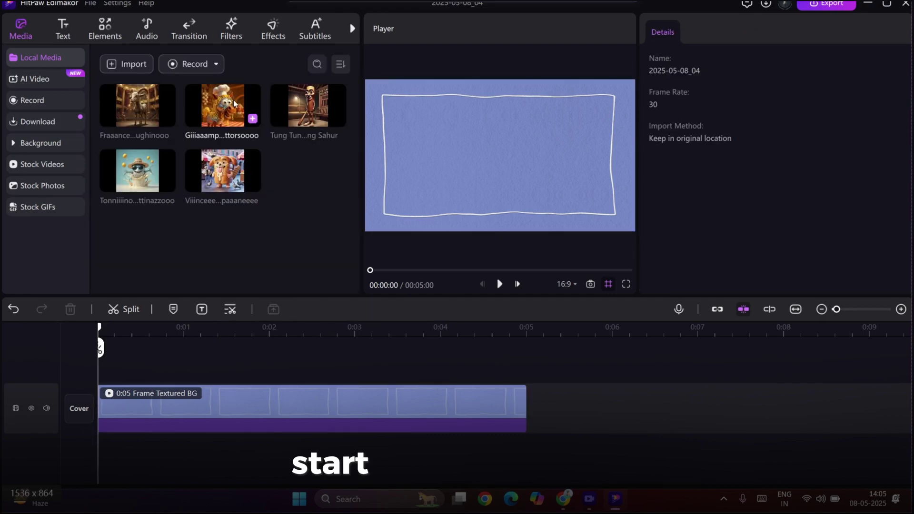
Place the Giampierro horse image above the background and shrink its scale
drag(226, 103, 124, 387)
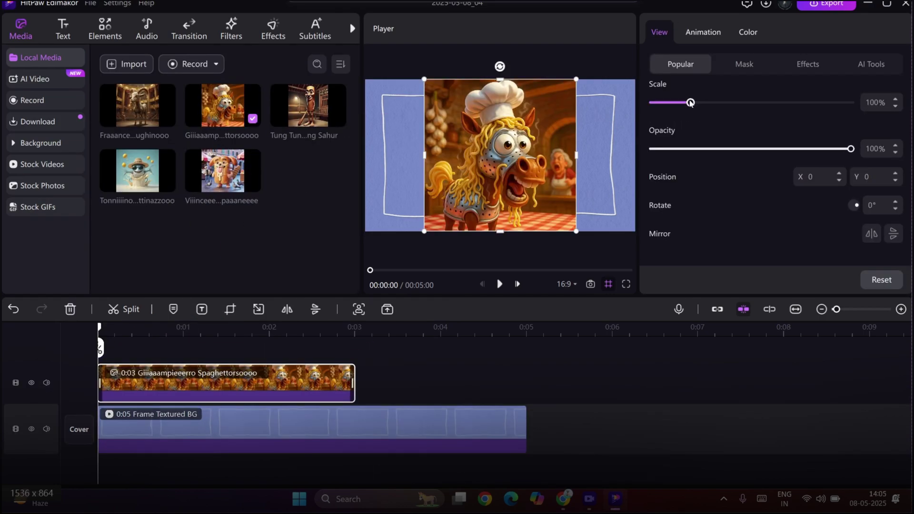
drag(691, 103, 668, 102)
click(487, 117)
Add a yellow WordArt text clip set in Montserrat Bold
click(64, 30)
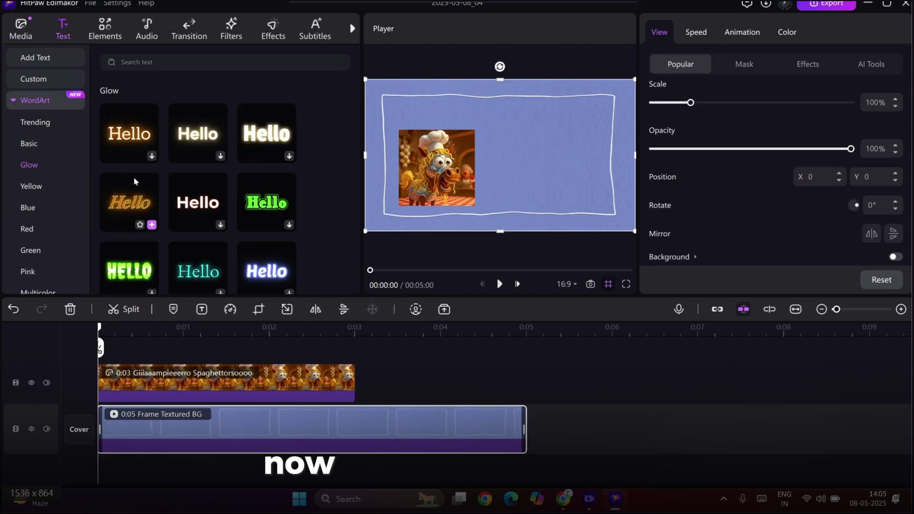
scroll(138, 200, down, 1)
click(81, 191)
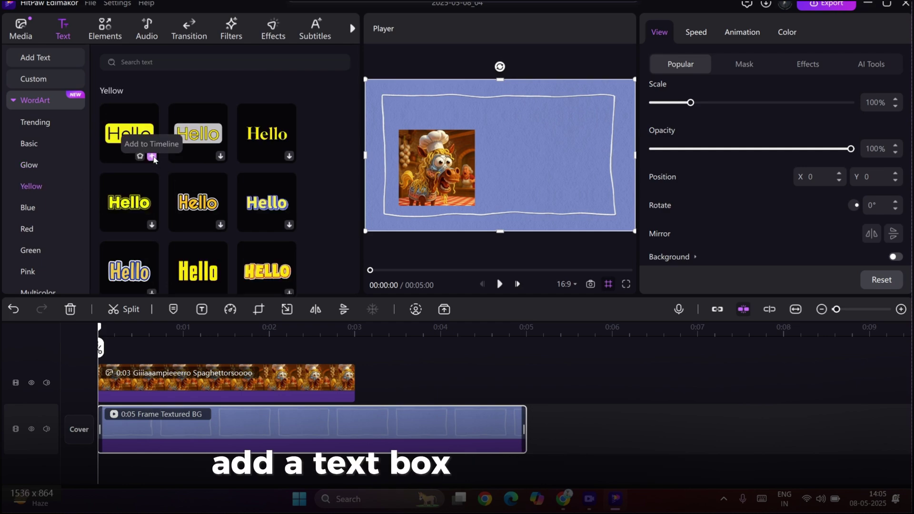
click(152, 157)
scroll(694, 118, up, 2)
click(685, 161)
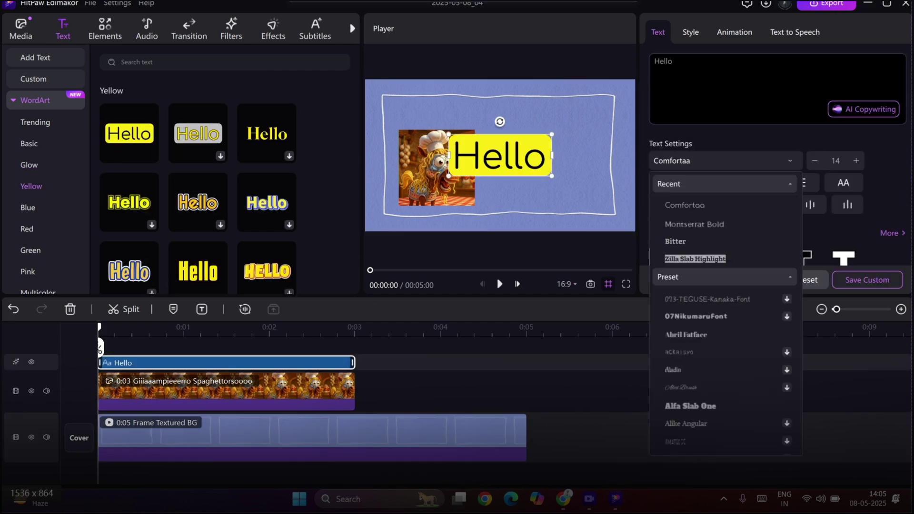
click(706, 222)
click(705, 93)
Make the text read 'WHO IS THIS BIZARRE CREATURE?' and move it to the frame's top
click(565, 501)
scroll(470, 365, down, 1)
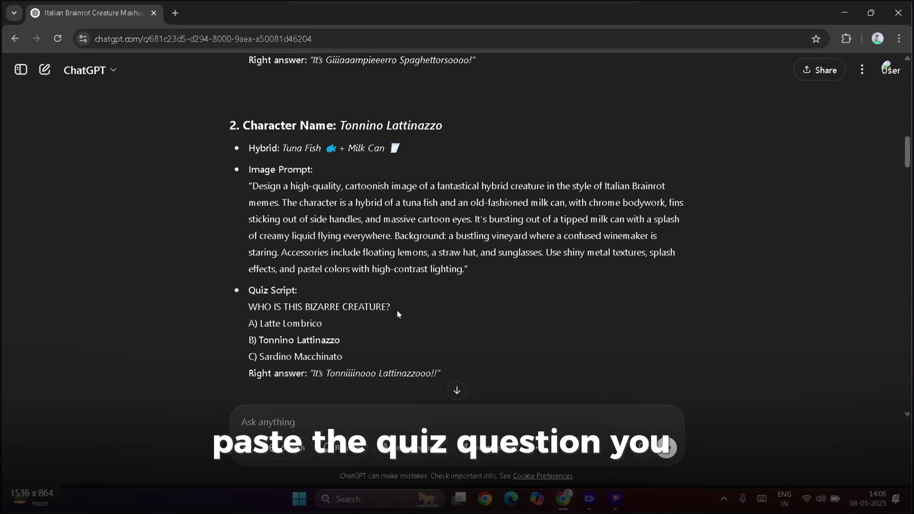
drag(396, 308, 252, 291)
key(ctrl+c)
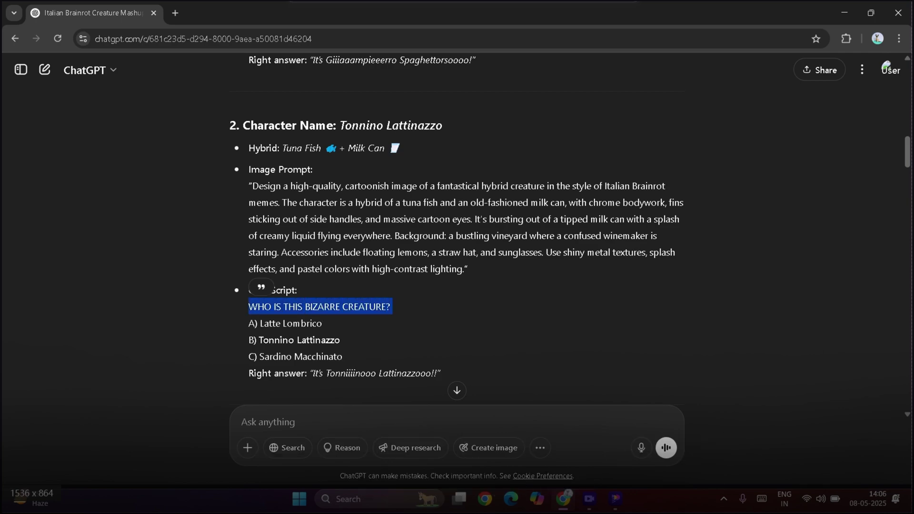
click(615, 500)
key(ctrl+v)
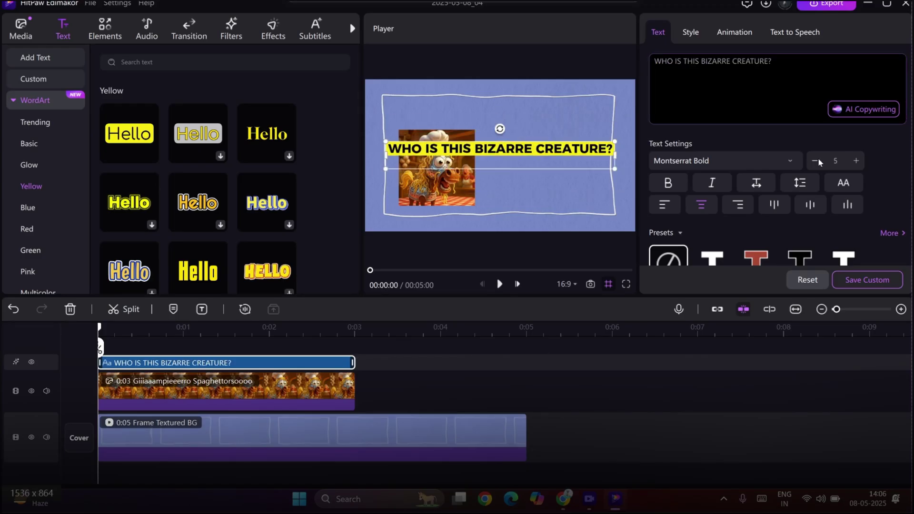
drag(571, 152, 571, 117)
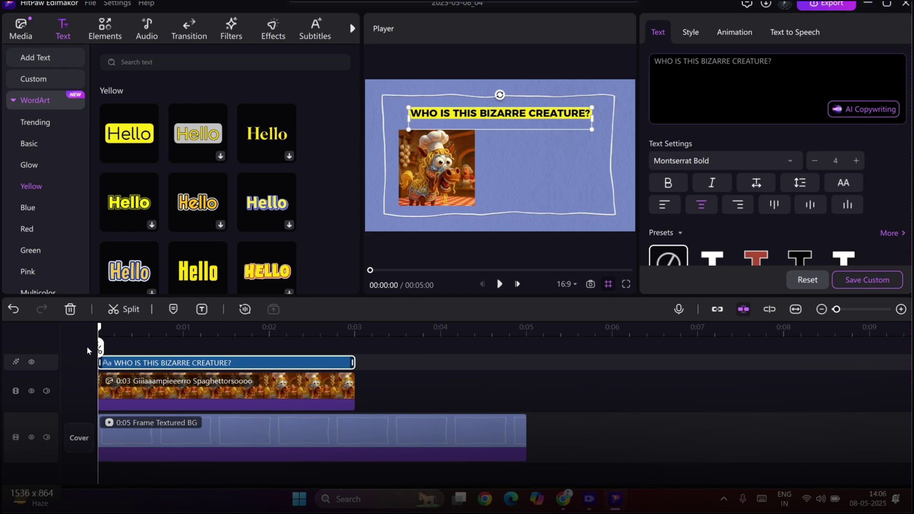
Duplicate the text clip and position the copies beside the creature image
key(ctrl+c)
key(ctrl+v)
key(ctrl+v)
key(ctrl+v)
key(ctrl+v)
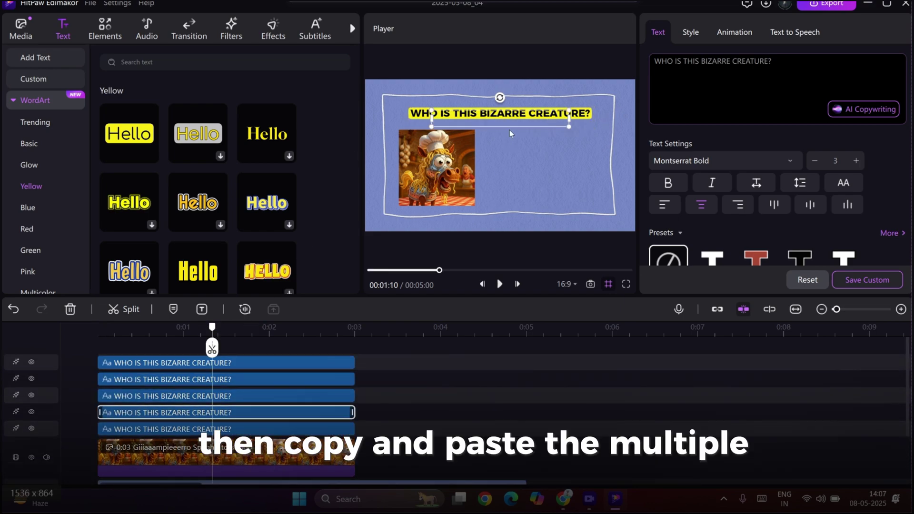
drag(509, 120, 552, 147)
click(227, 398)
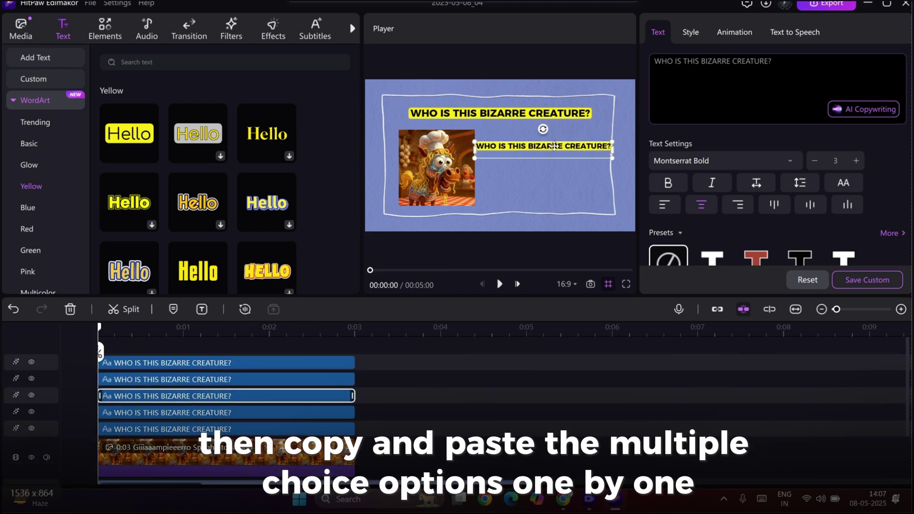
drag(557, 147, 557, 157)
Give the title question a green text background
click(501, 115)
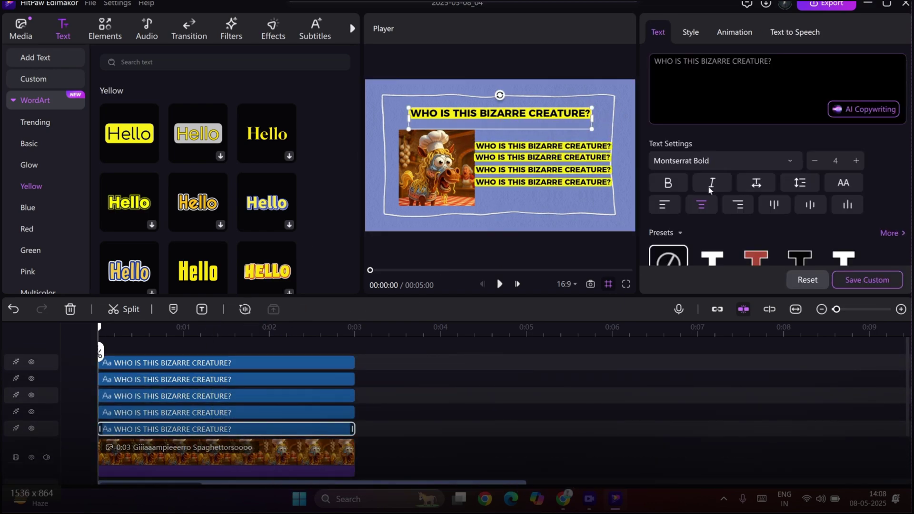
scroll(712, 192, down, 3)
click(880, 213)
click(766, 210)
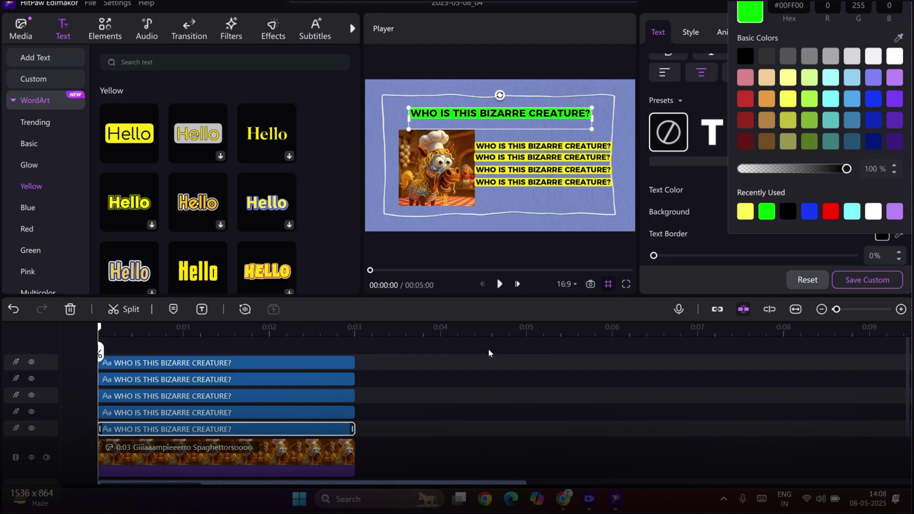
Fill the copies with answer options A–D from ChatGPT and rewind to 0:00
click(231, 413)
key(alt+Tab)
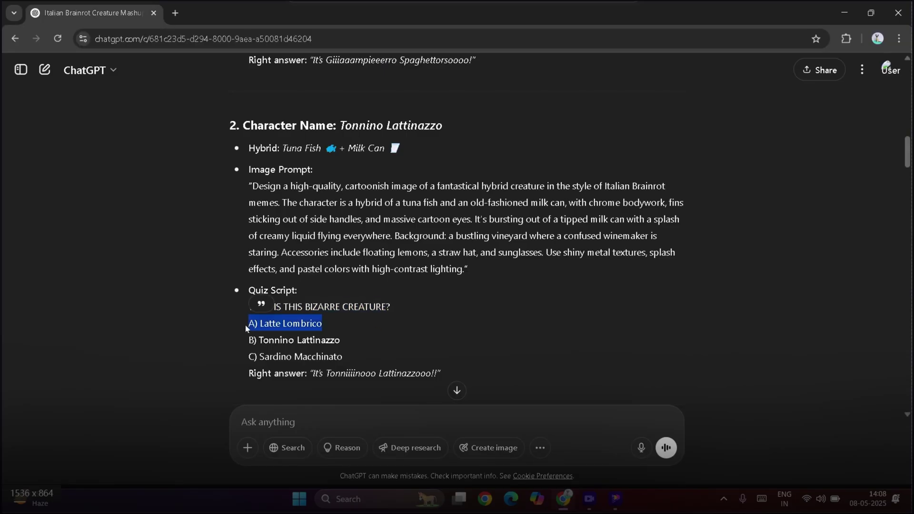
key(alt+Tab)
scroll(718, 123, up, 3)
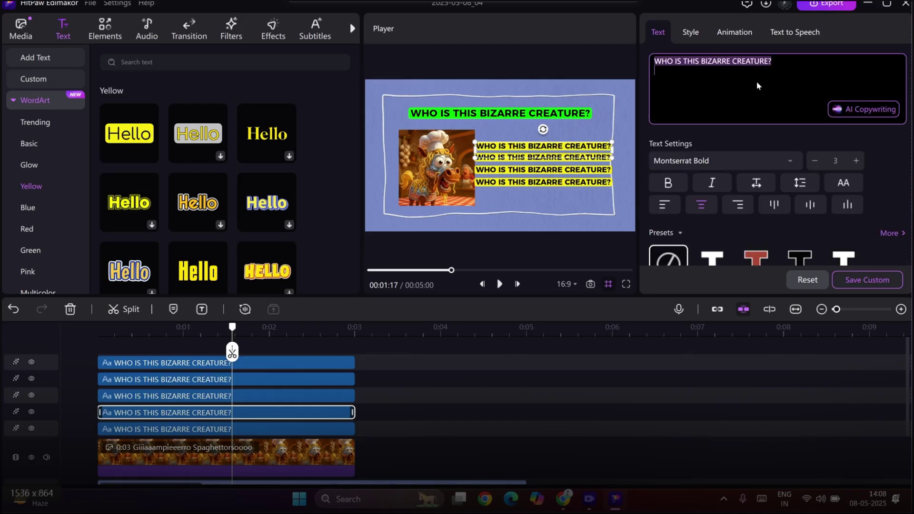
key(ctrl+v)
key(alt+Tab)
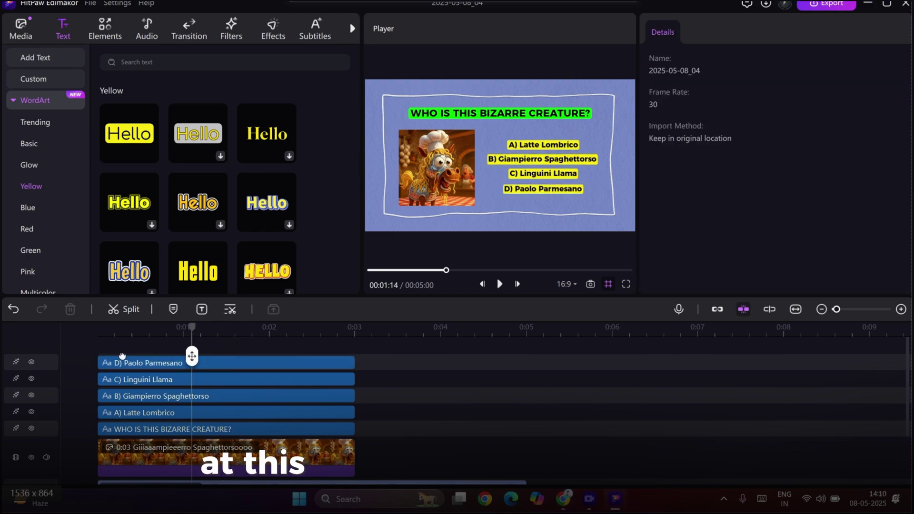
drag(123, 356, 41, 353)
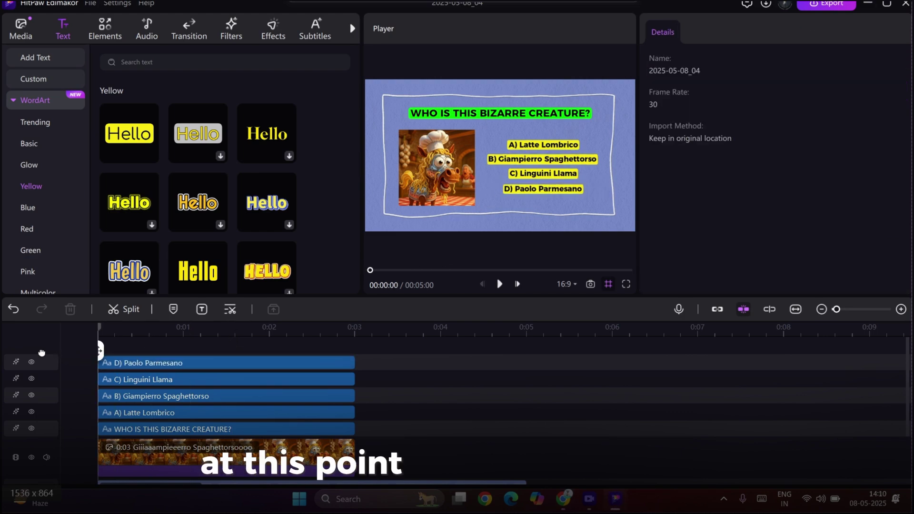
Convert the 'WHO IS THIS BIZARRE CREATURE?' clip to speech in an English voice
click(112, 430)
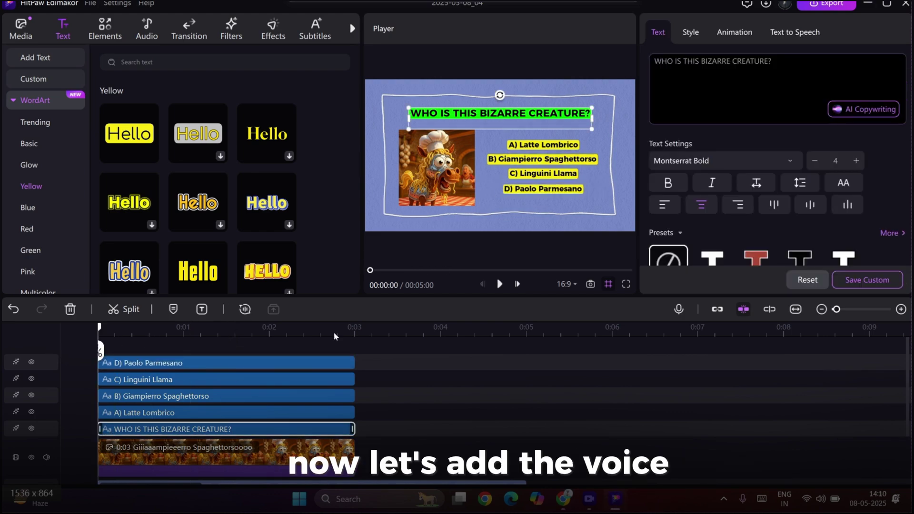
click(802, 34)
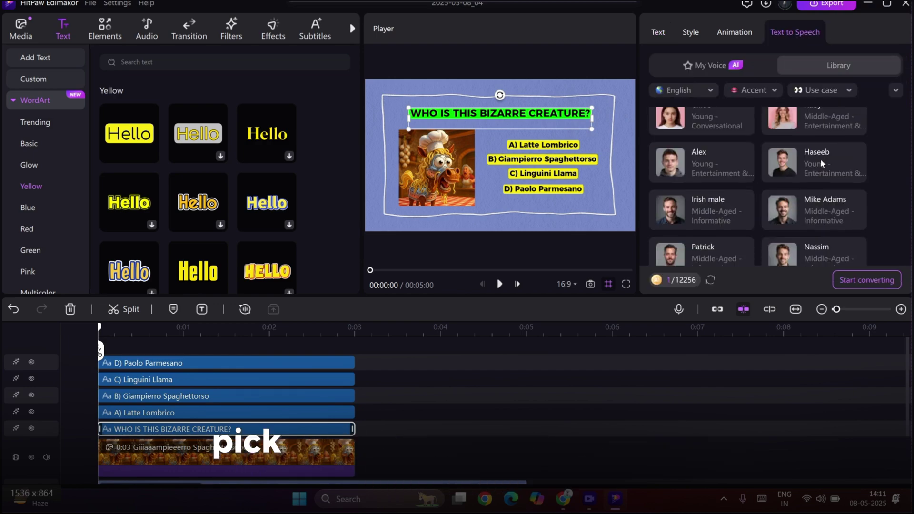
mouse_move(822, 164)
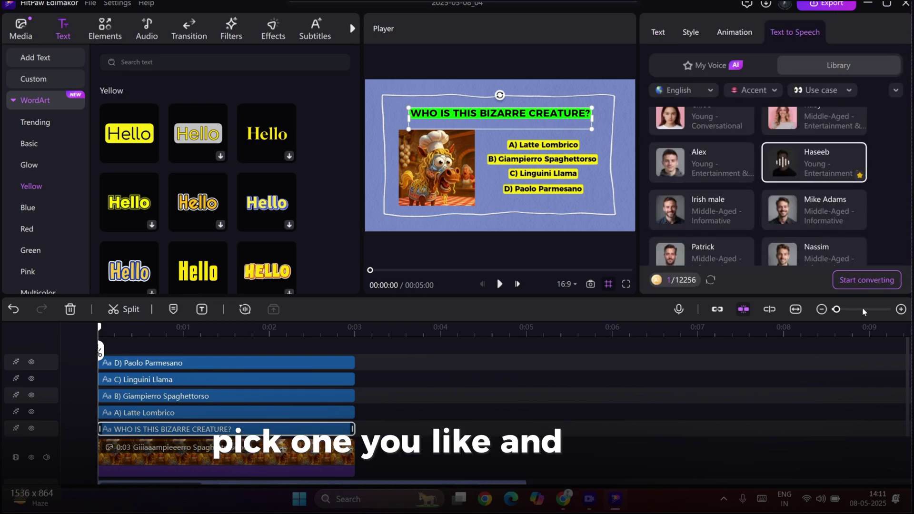
click(865, 283)
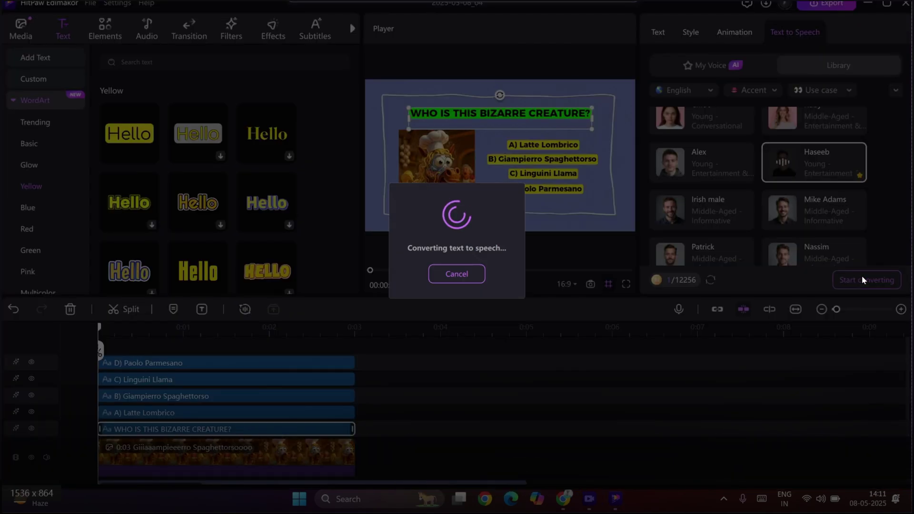
scroll(238, 432, down, 2)
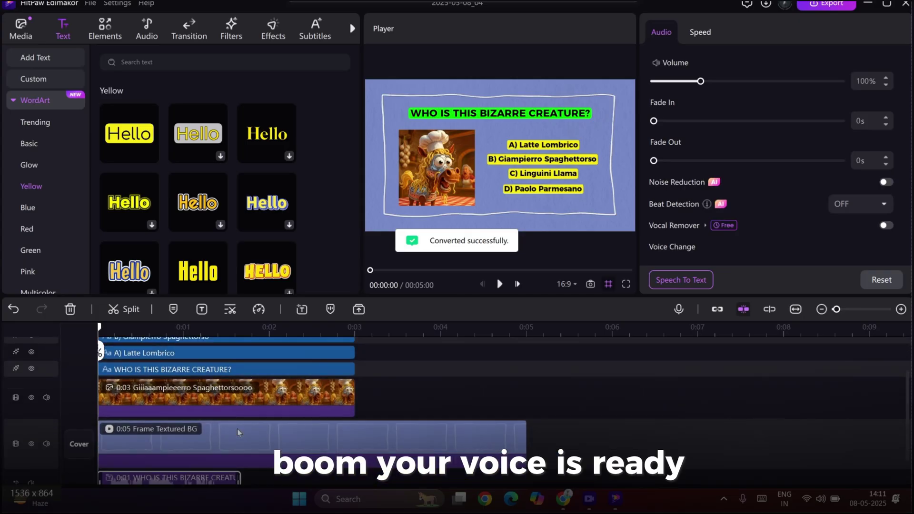
Shift the four answer option clips later so they appear after the question
key(space)
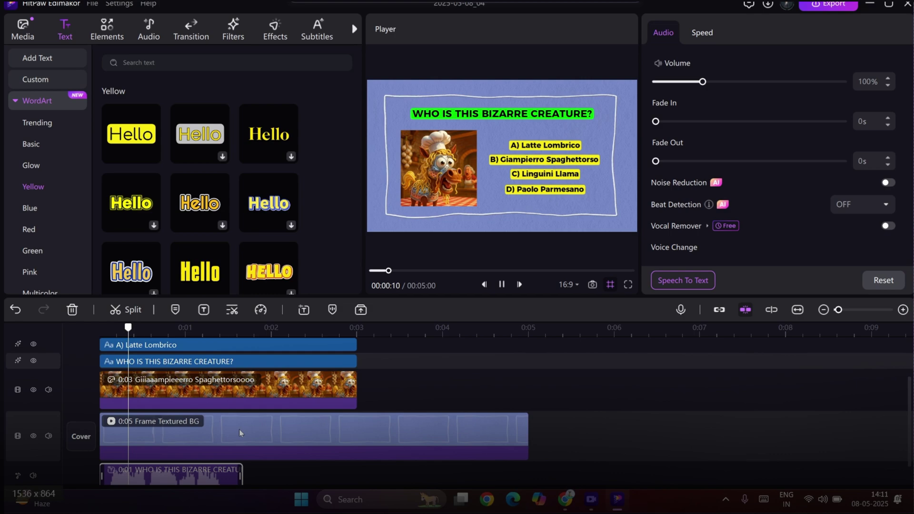
drag(104, 348, 159, 414)
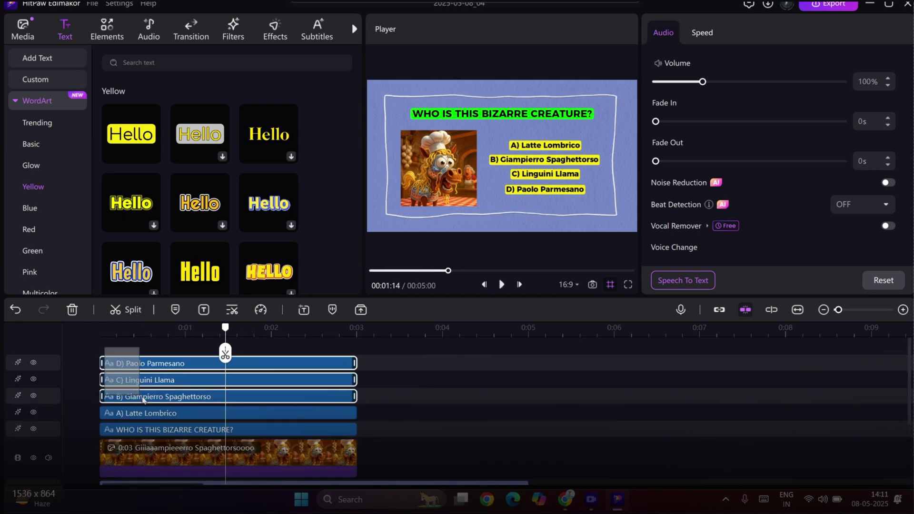
drag(161, 403, 287, 405)
key(space)
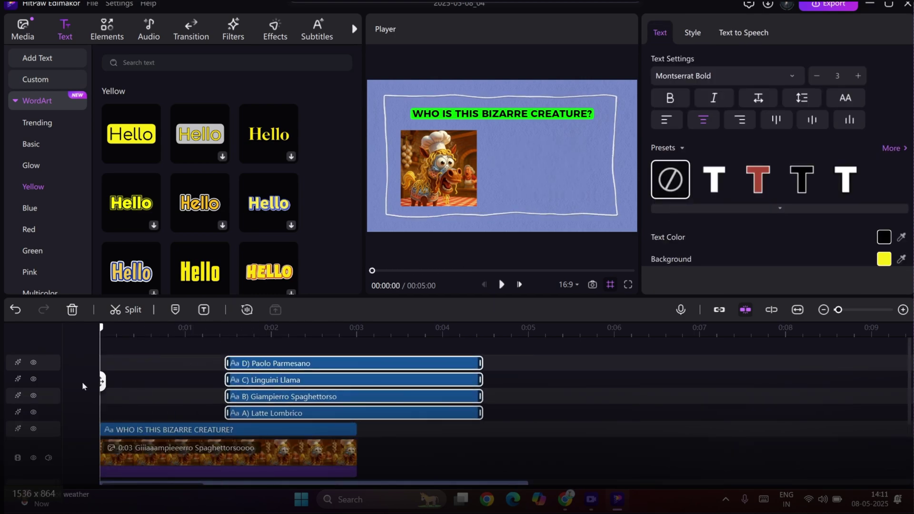
Give the creature image a Zoom In entrance lasting 0.5s
click(143, 458)
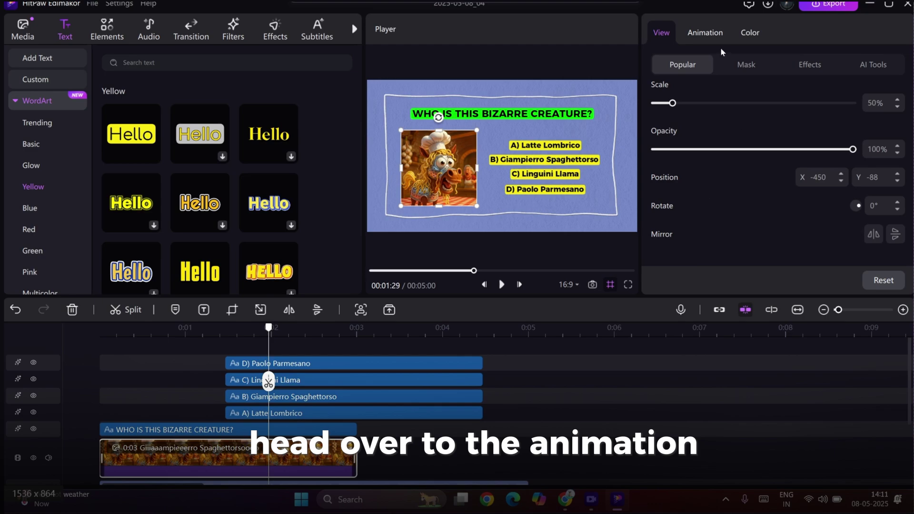
click(706, 34)
scroll(759, 220, down, 5)
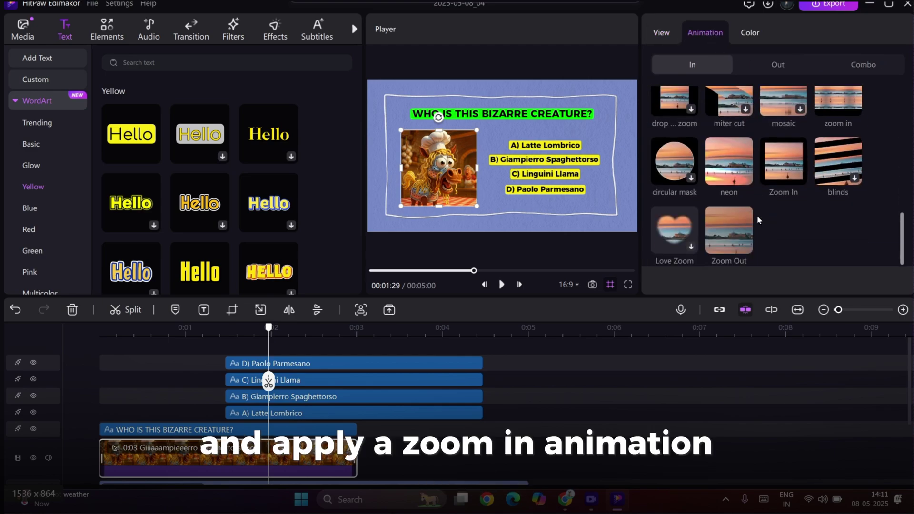
click(784, 161)
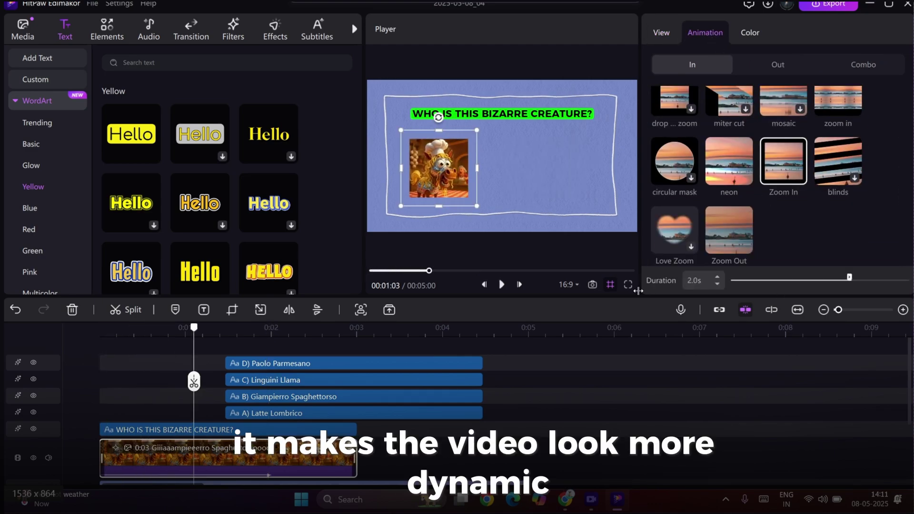
click(763, 277)
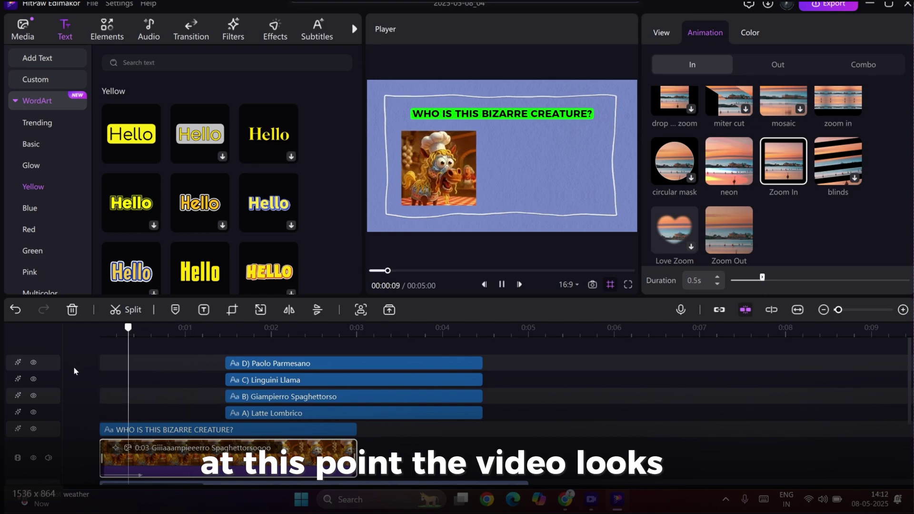
Add the 5 countdown sticker from Elements
key(space)
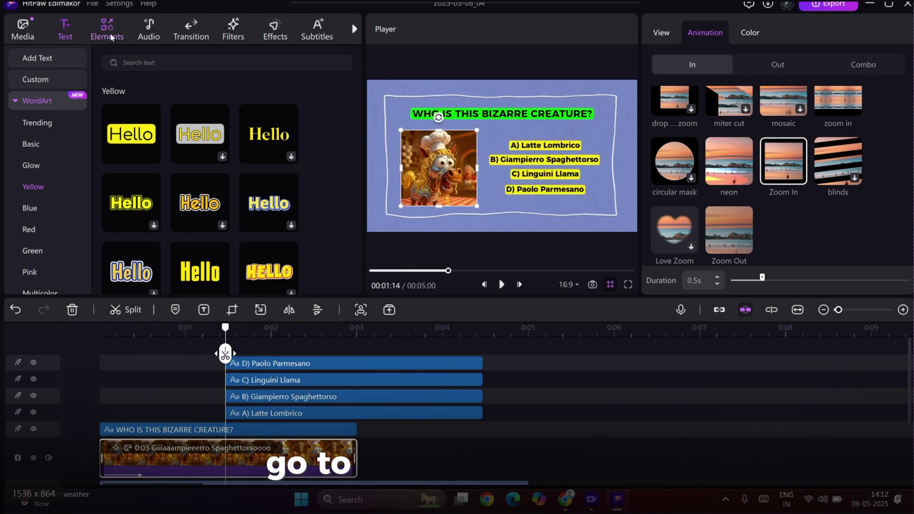
click(107, 29)
click(268, 133)
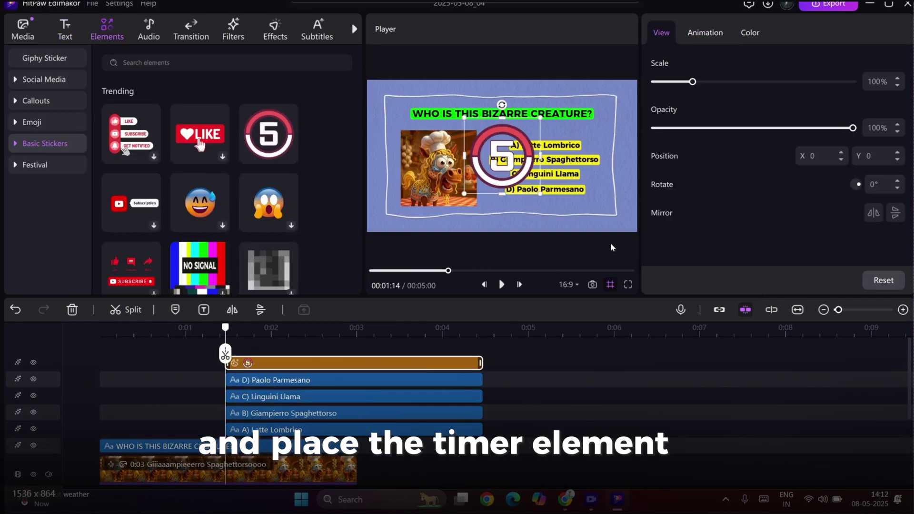
Shrink the timer to 27% beside the title and cut the clock tick sound where answers end
drag(604, 128, 600, 138)
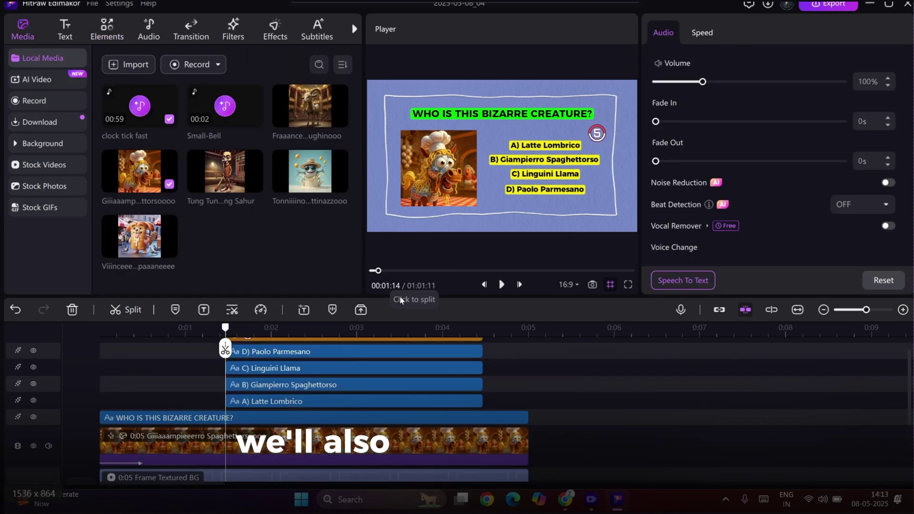
click(482, 336)
scroll(492, 430, down, 2)
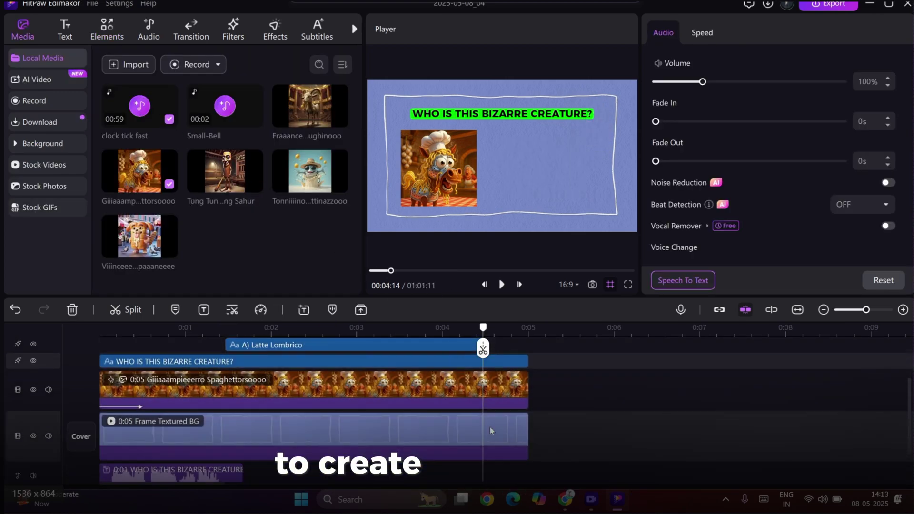
click(483, 349)
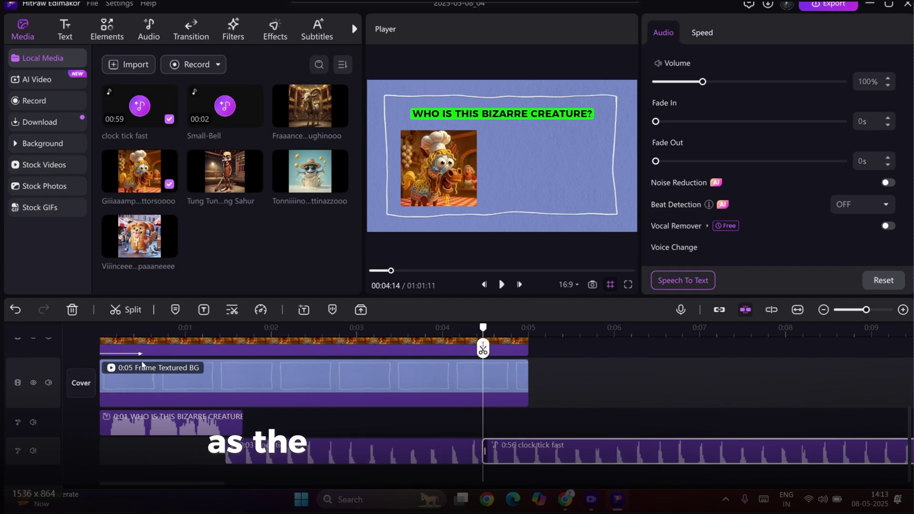
click(70, 312)
scroll(332, 419, up, 3)
click(480, 413)
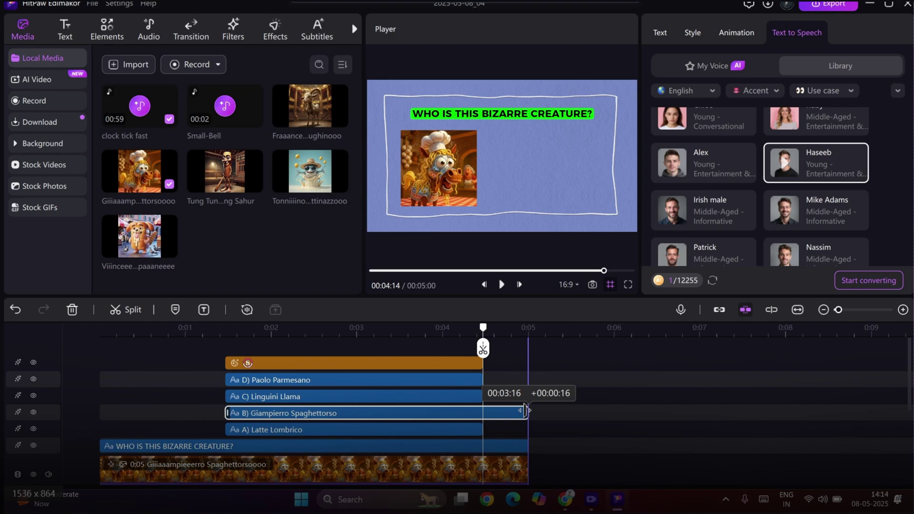
Extend option B to 0:05 and place a Small-Bell sound at the answer reveal
drag(526, 410, 528, 413)
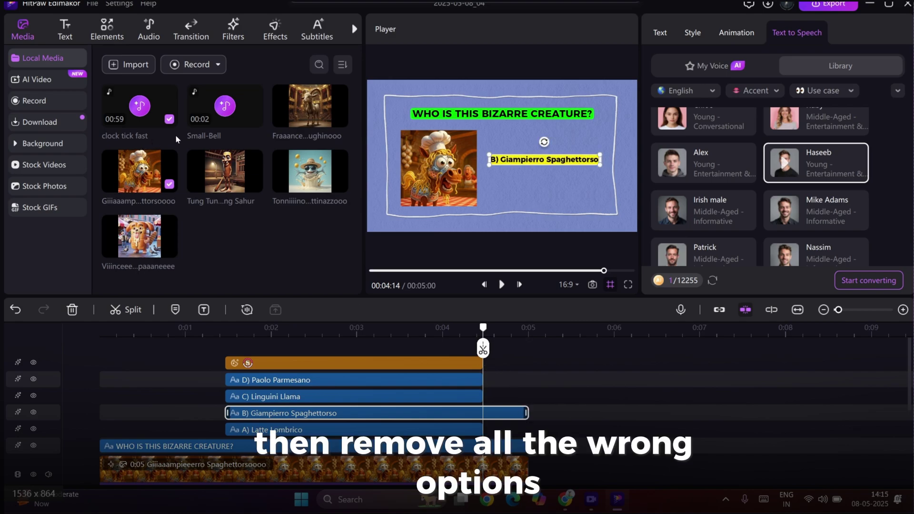
click(257, 121)
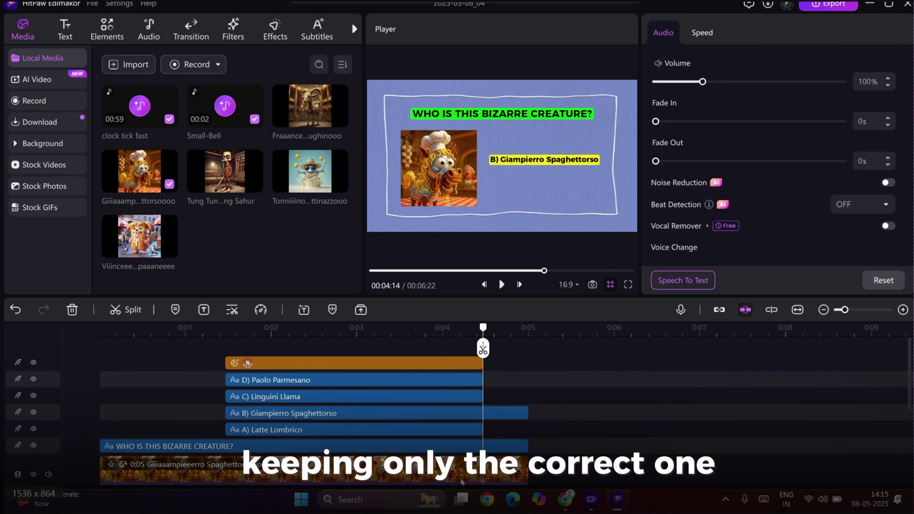
scroll(461, 483, down, 5)
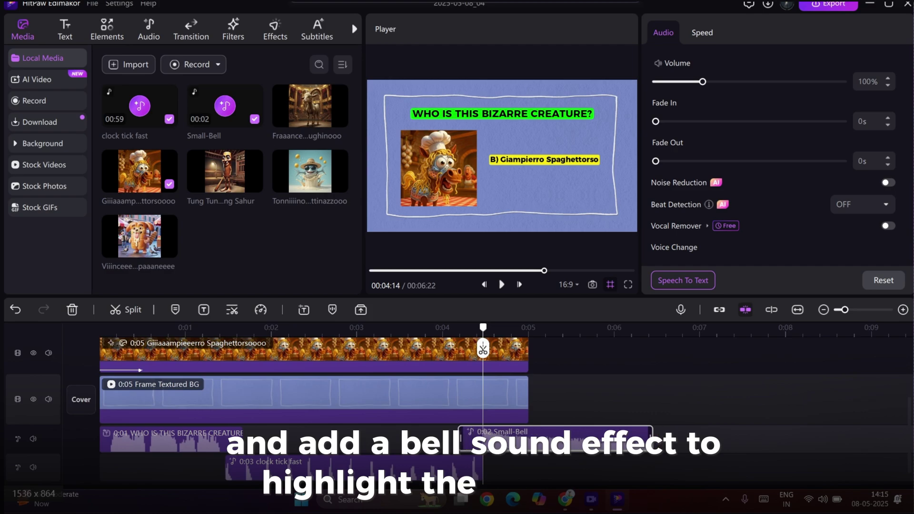
drag(503, 443, 504, 445)
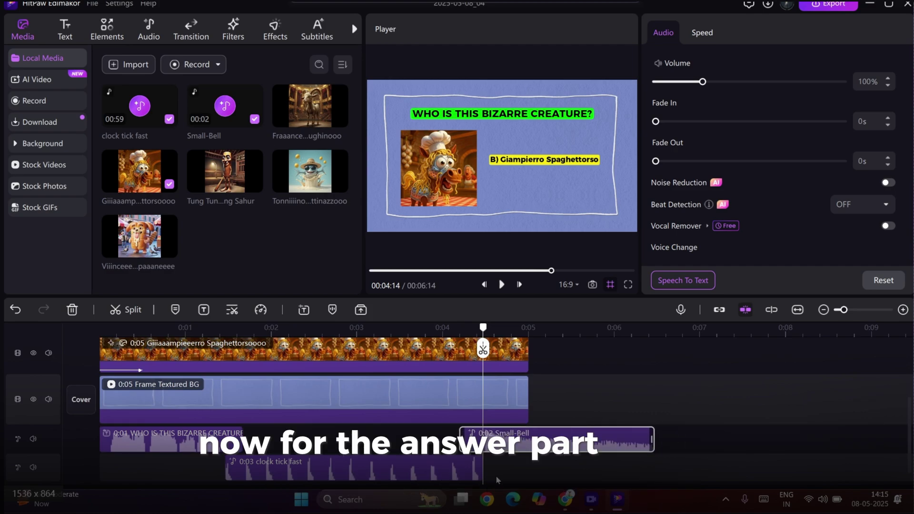
Generate an Italian Nicola Lorusso voiceover saying 'It's Giiiaaampieeerro Spaghettorsoooo!'
click(149, 32)
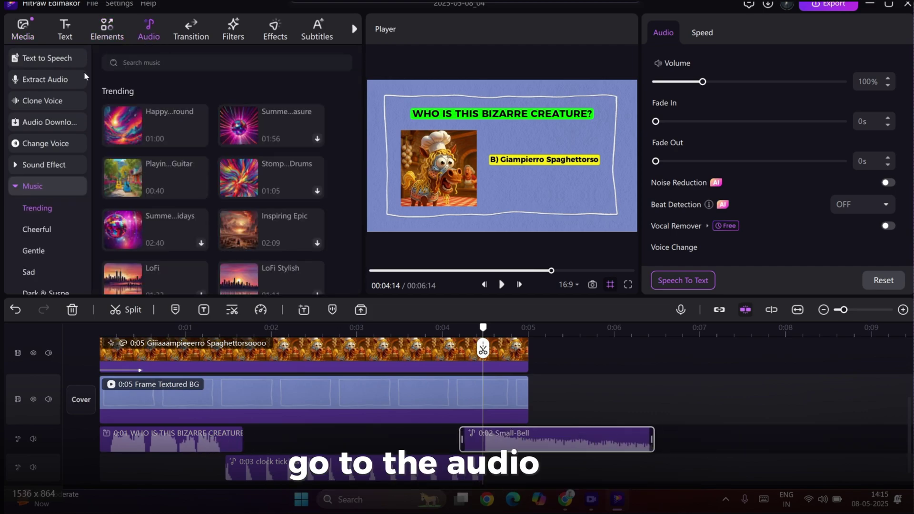
click(47, 59)
click(153, 206)
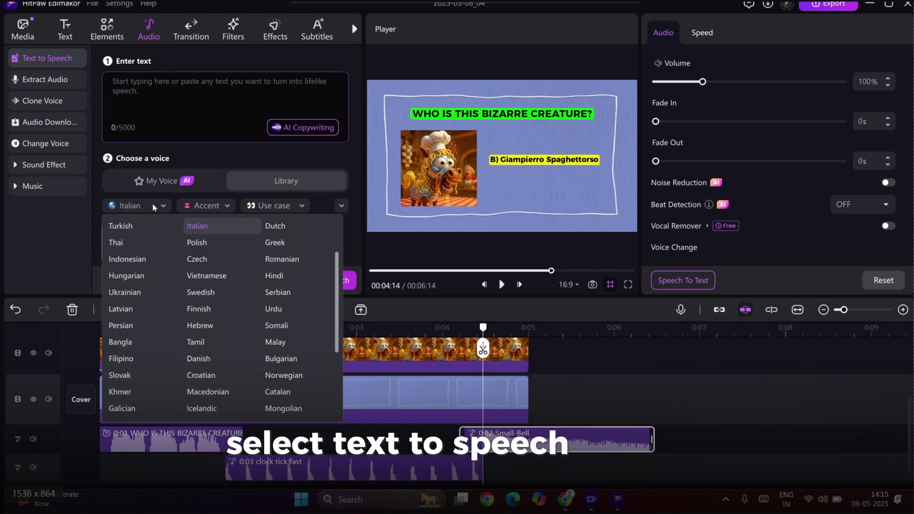
click(197, 226)
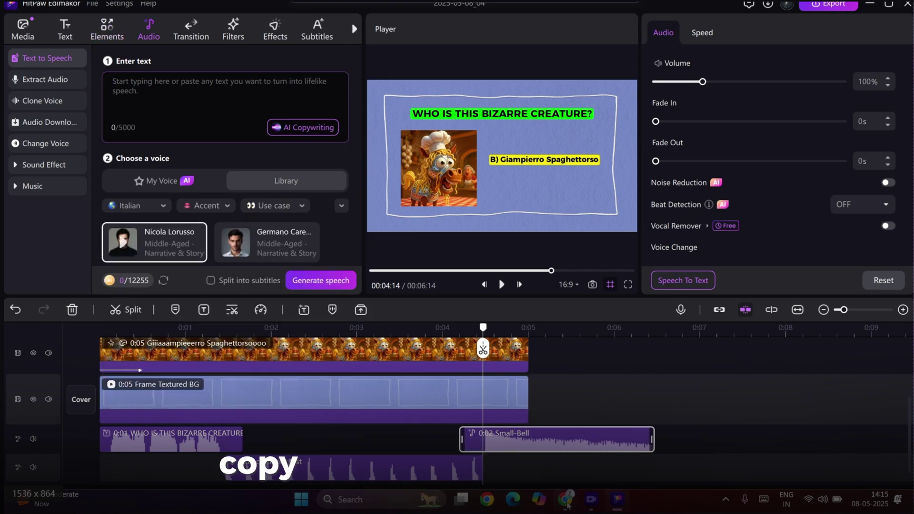
click(565, 499)
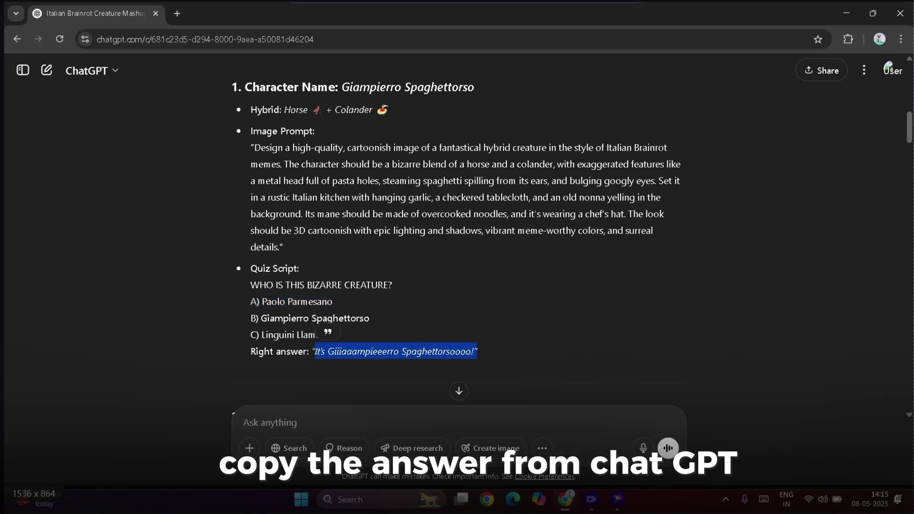
key(ctrl+c)
click(618, 500)
click(320, 281)
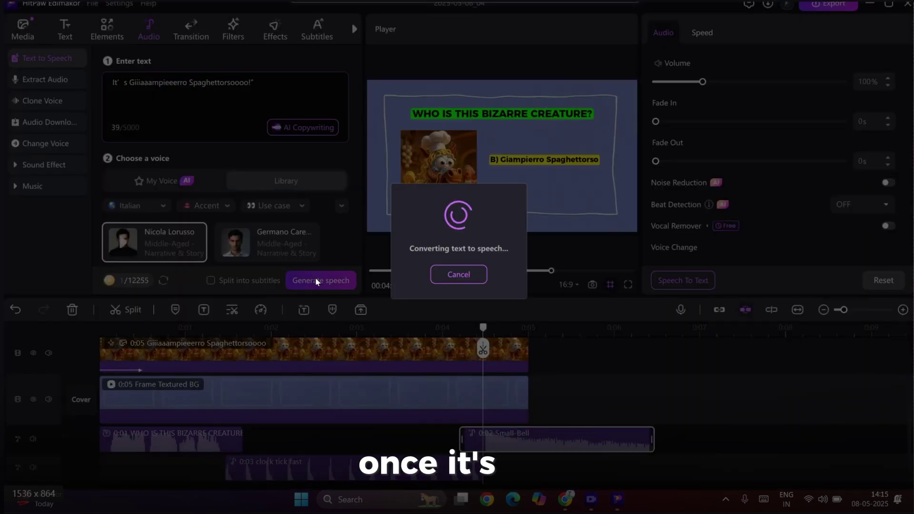
click(493, 380)
Extend the textured background by pasting a copy of it onto the main track
key(ctrl+v)
drag(633, 372, 633, 405)
click(672, 328)
click(671, 350)
key(Delete)
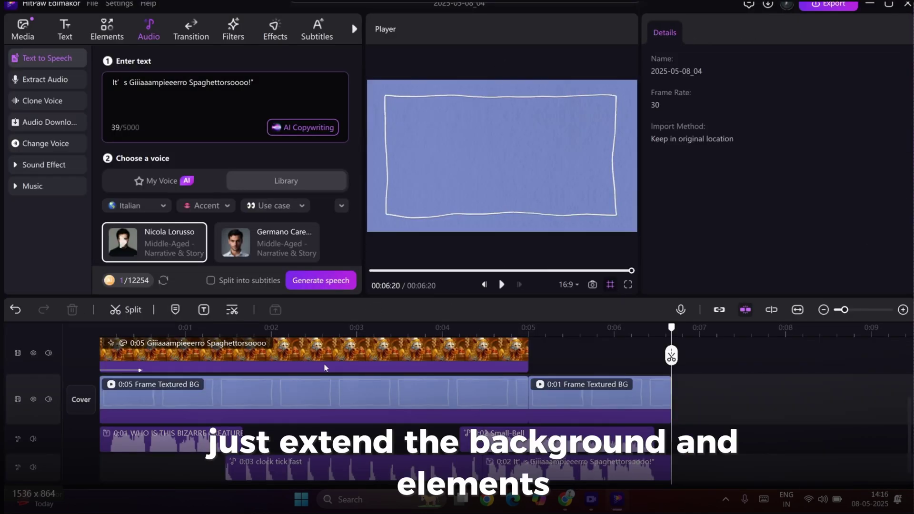
scroll(327, 367, up, 1)
Stretch the creature image and question title to 6:20, then play the round from the start
click(500, 400)
drag(527, 401, 671, 401)
scroll(672, 420, up, 2)
drag(528, 425, 671, 425)
drag(360, 348, 27, 311)
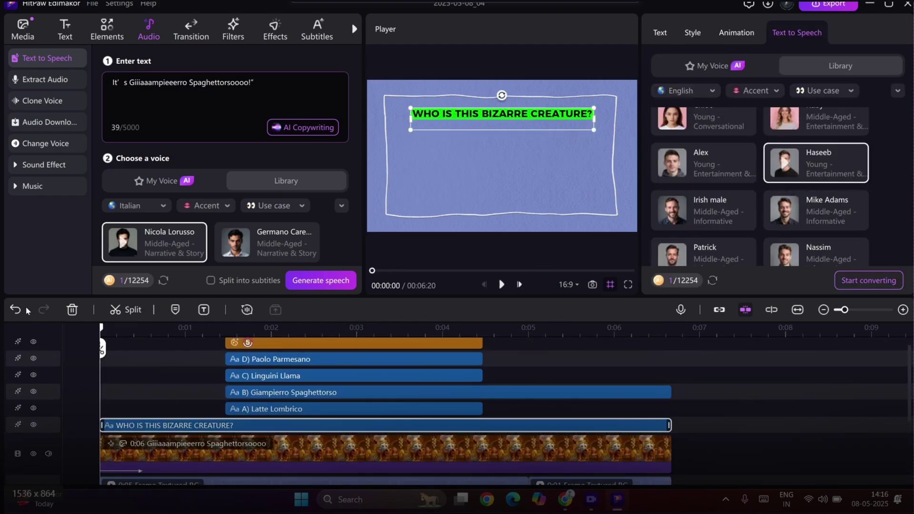
key(space)
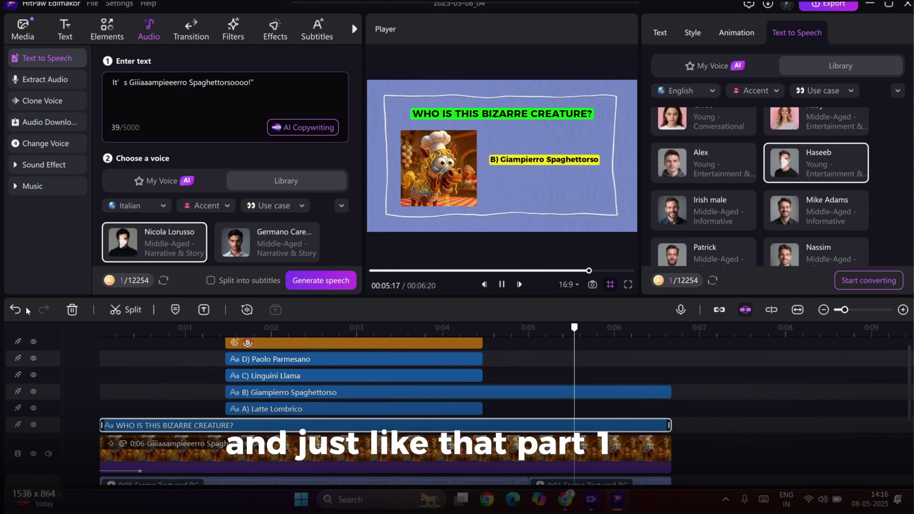
key(space)
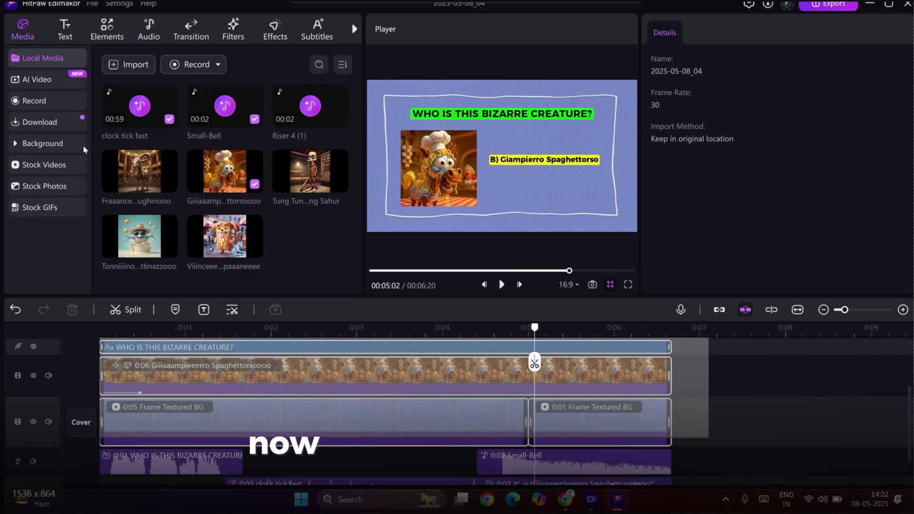
Paste the copied first round after the original as round two and preview it
scroll(658, 374, up, 3)
scroll(658, 374, down, 3)
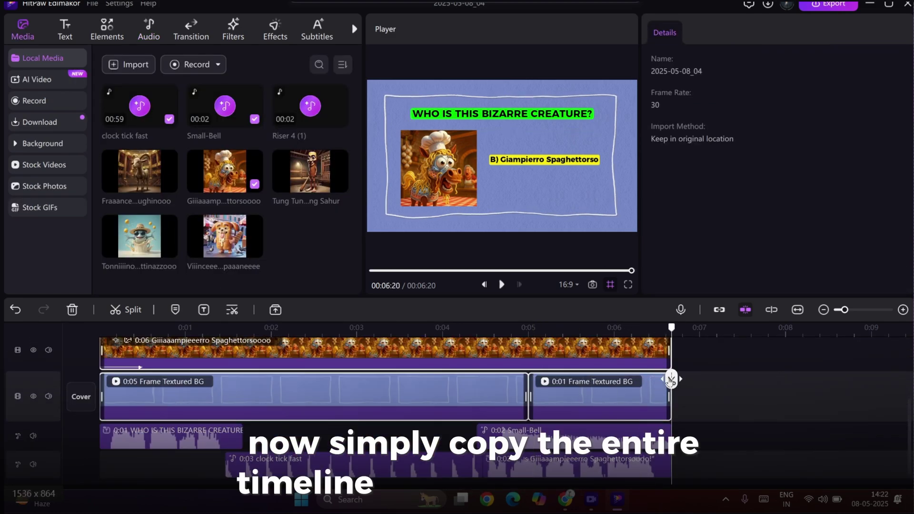
key(ctrl+v)
scroll(672, 381, down, 2)
drag(703, 477, 286, 430)
scroll(576, 409, up, 3)
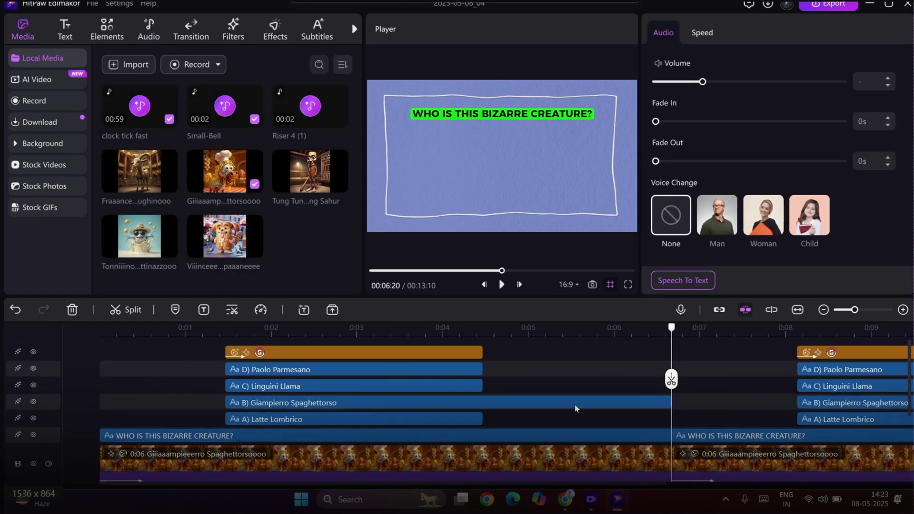
scroll(576, 409, up, 1)
key(space)
key(space)
click(743, 469)
Replace round two's creature image with the Tonnino Lattinazzo image
click(824, 310)
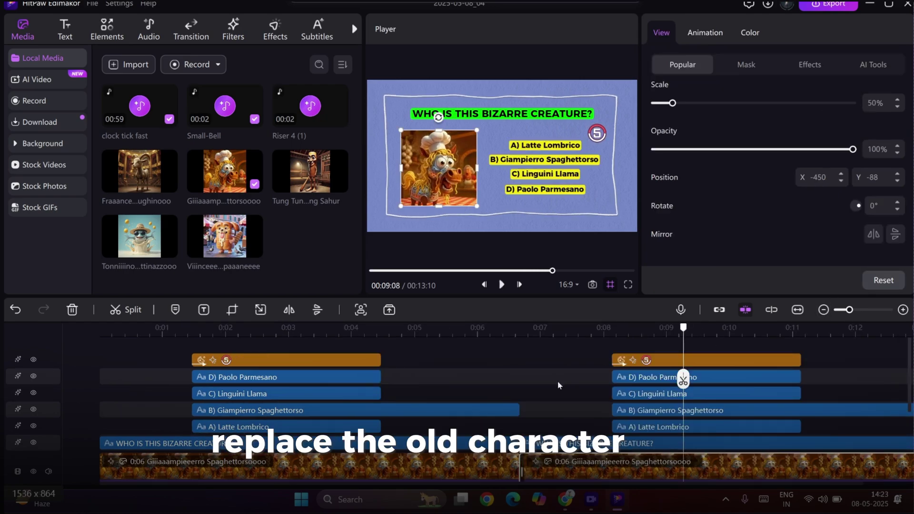
drag(157, 237, 560, 448)
click(567, 448)
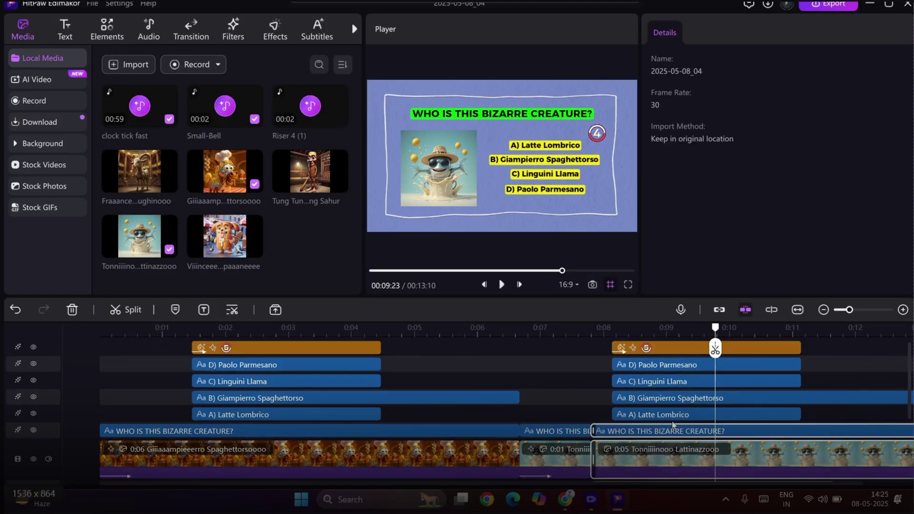
Rename round two's B) answer to 'Tonnino Lattinazzo' and delete the old Giampierro voiceover
scroll(674, 427, up, 1)
click(636, 431)
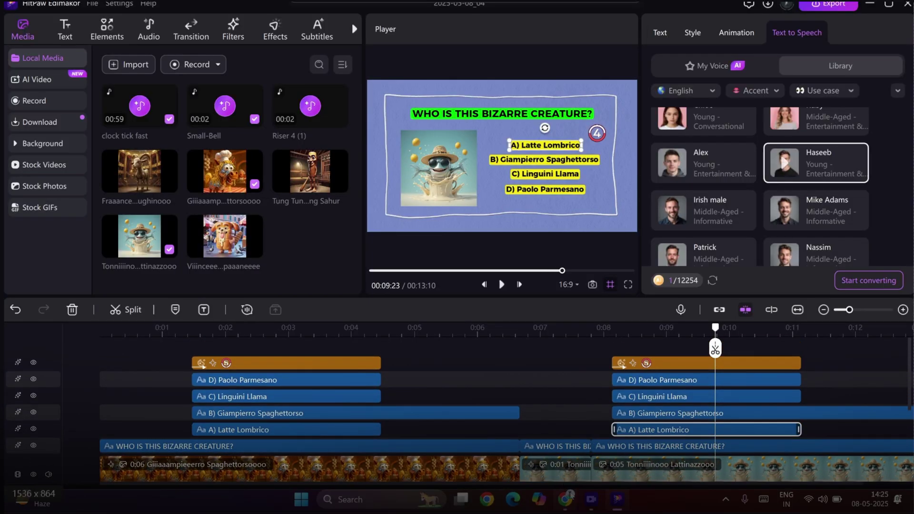
click(676, 413)
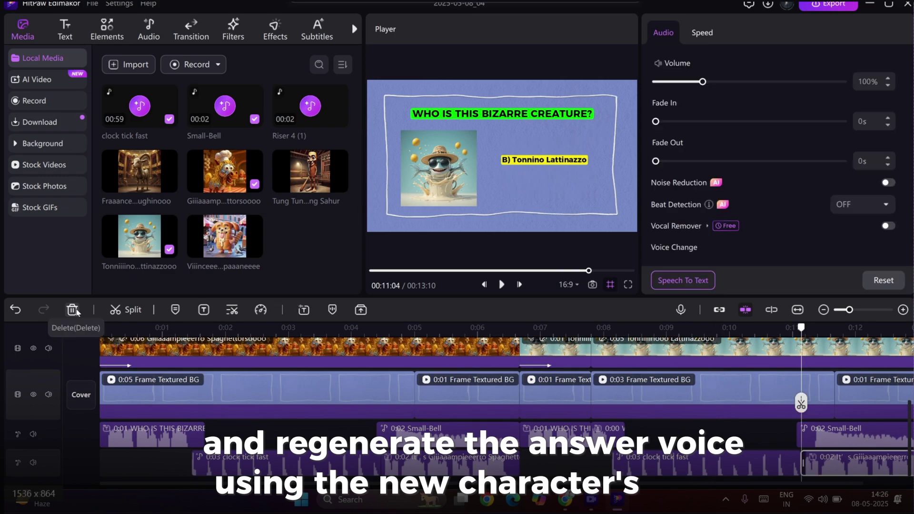
click(74, 311)
click(152, 26)
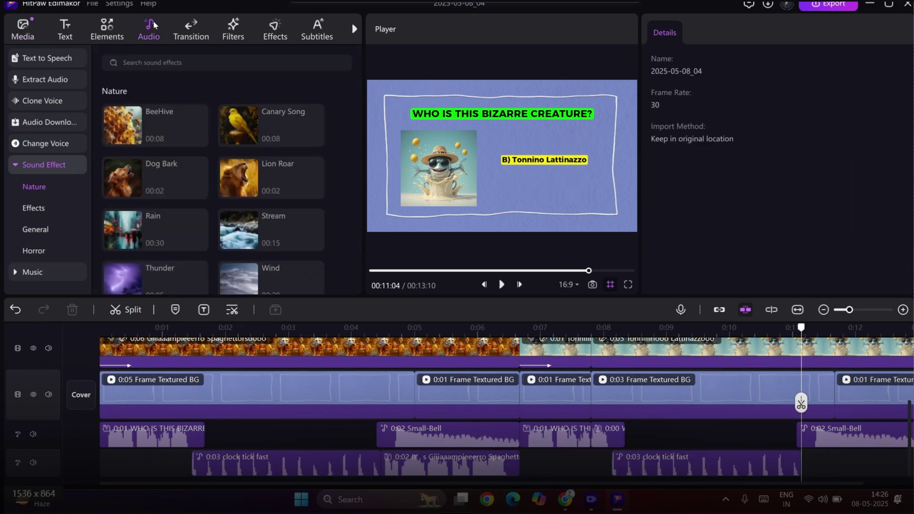
click(56, 57)
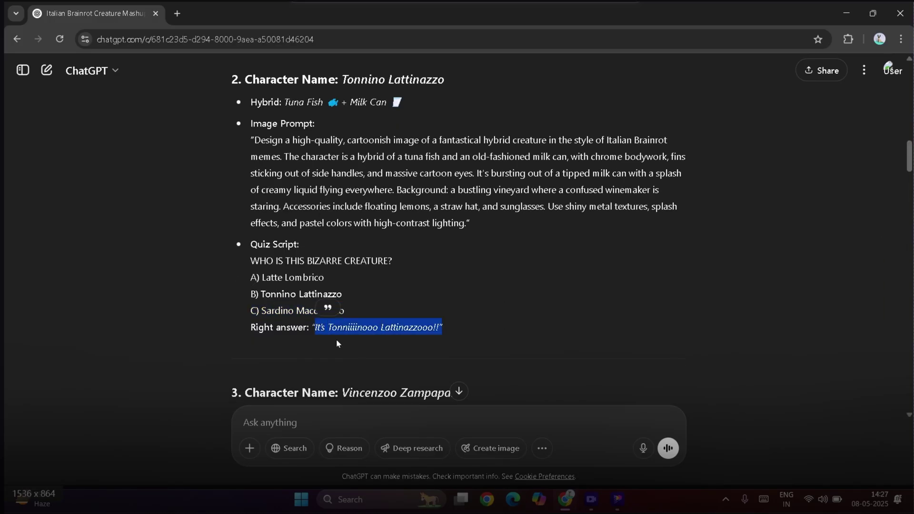
key(alt+Tab)
click(336, 282)
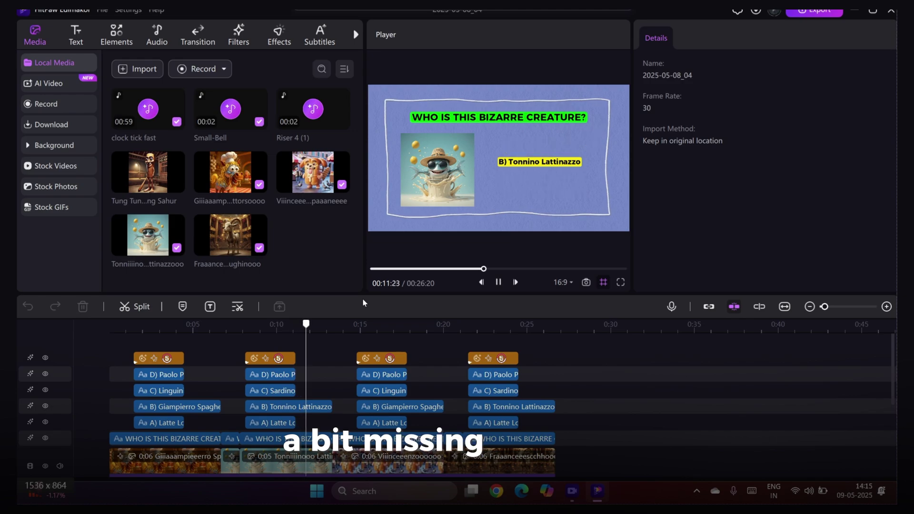
Apply the Tremble combo animation to the first round's creature image
drag(316, 399, 118, 381)
key(space)
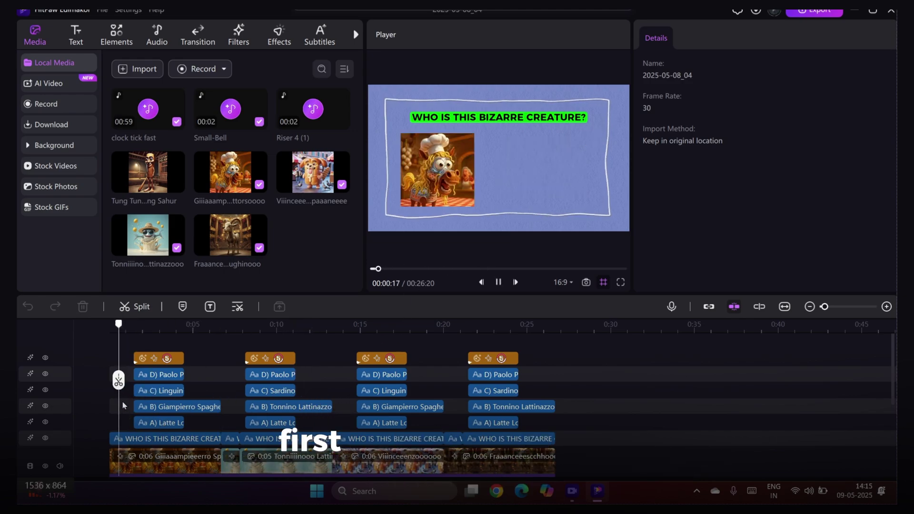
key(space)
drag(137, 381, 110, 382)
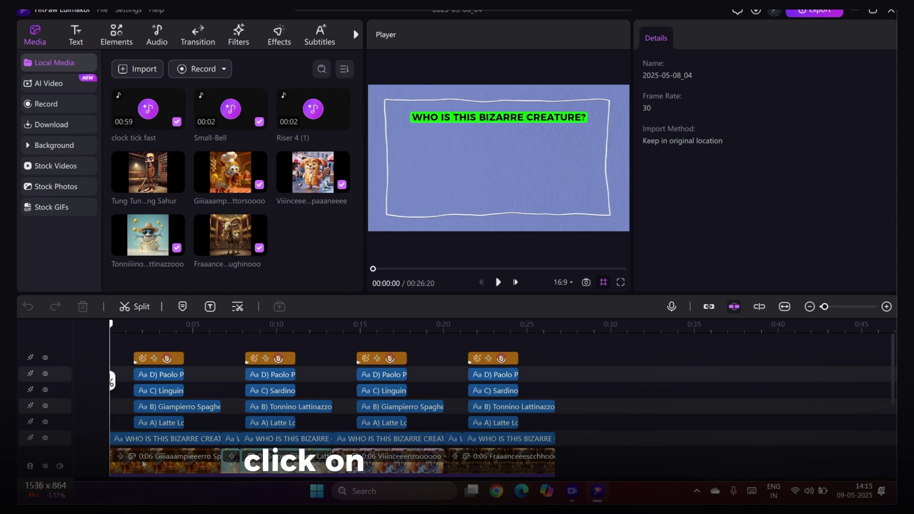
click(165, 463)
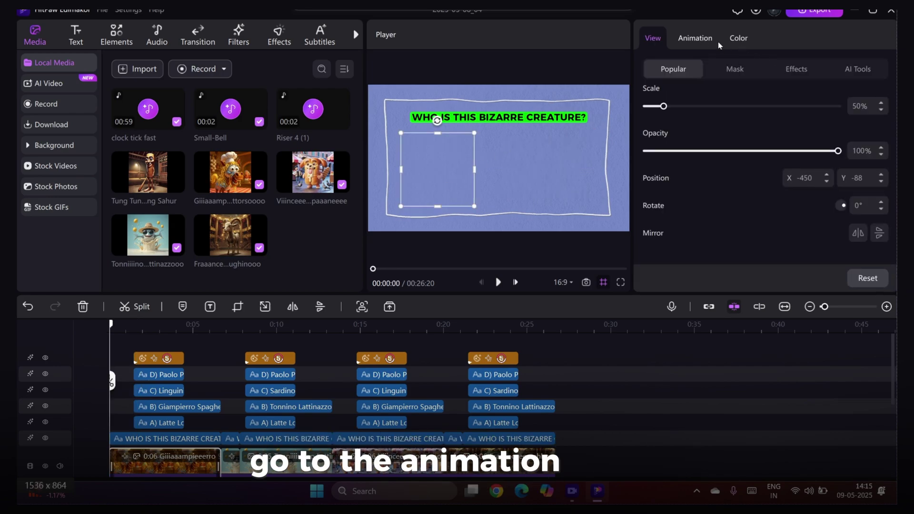
click(705, 38)
click(848, 69)
click(771, 114)
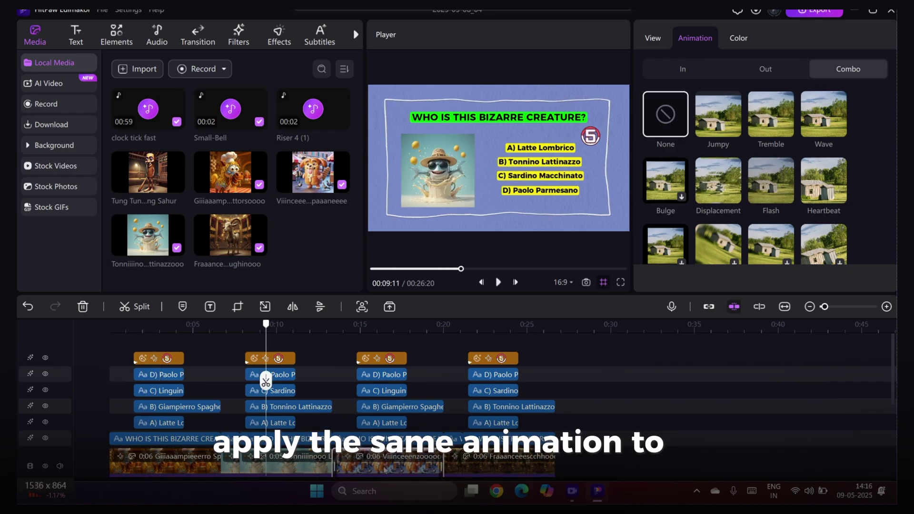
Apply Tremble to the third and fourth creature images
click(768, 115)
key(space)
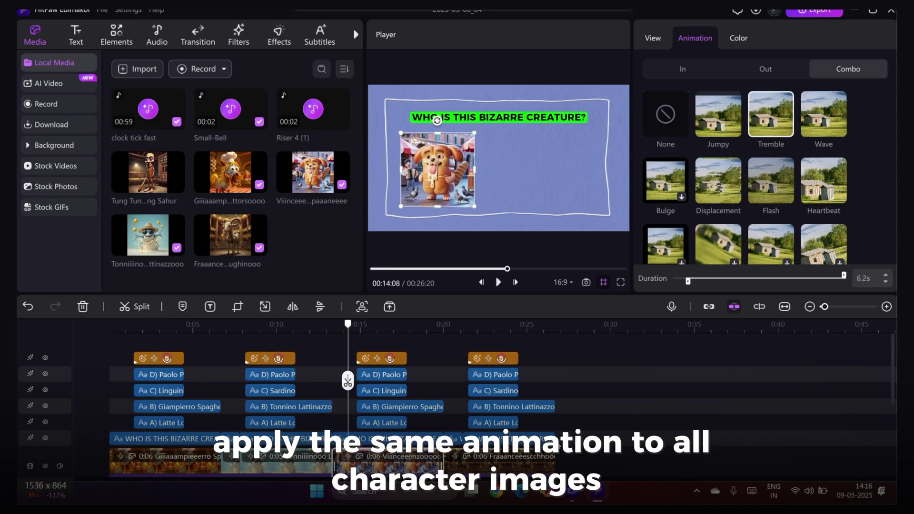
click(495, 464)
click(768, 115)
key(space)
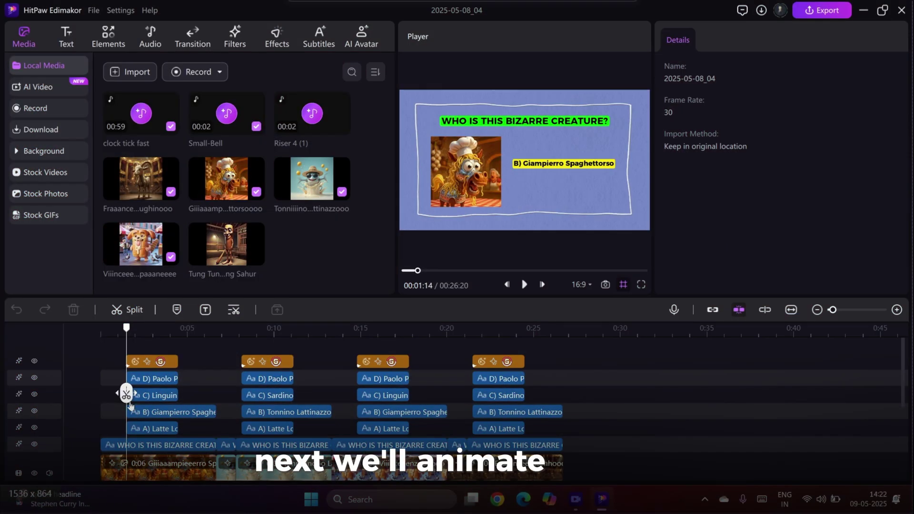
Give the A) Latte Lombrico option a Typing entrance, Tilt and exit departure and Random Tremor loop
click(152, 429)
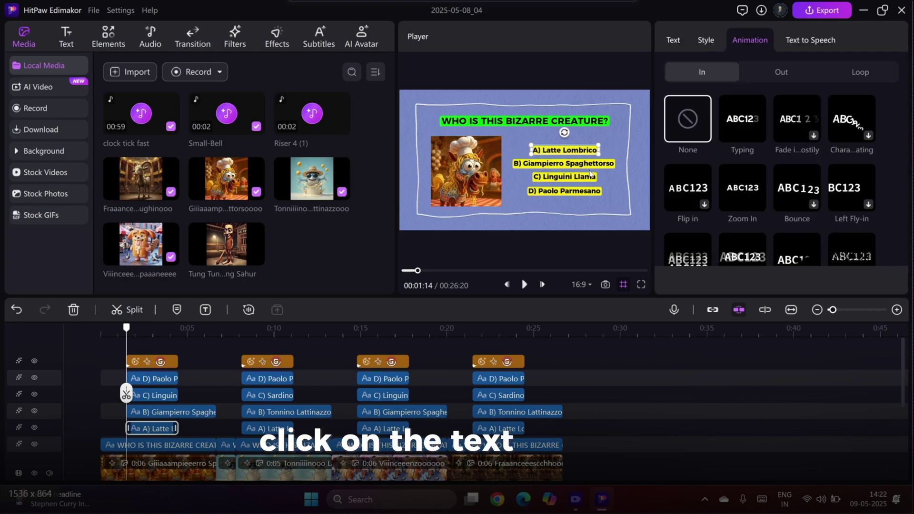
click(744, 112)
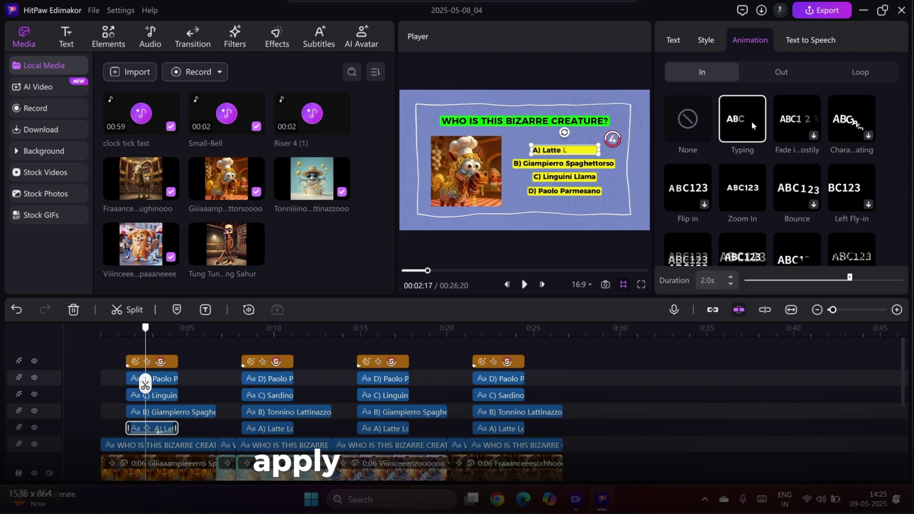
click(779, 75)
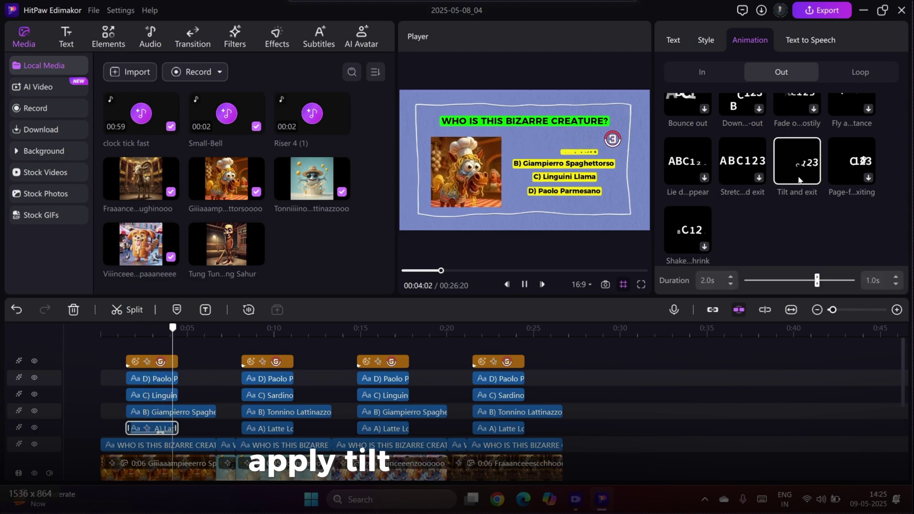
click(850, 77)
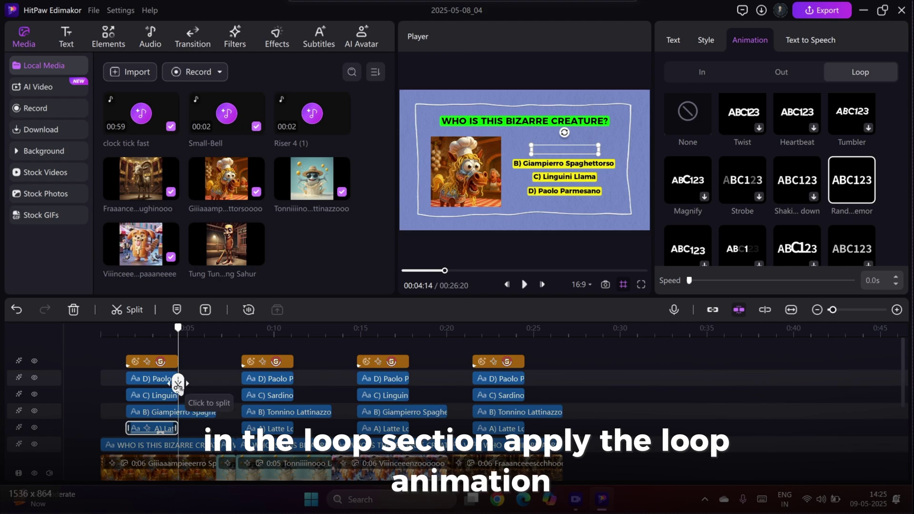
Preview the option's animations from where the answer options first appear
drag(179, 384, 127, 386)
key(space)
key(space)
click(127, 329)
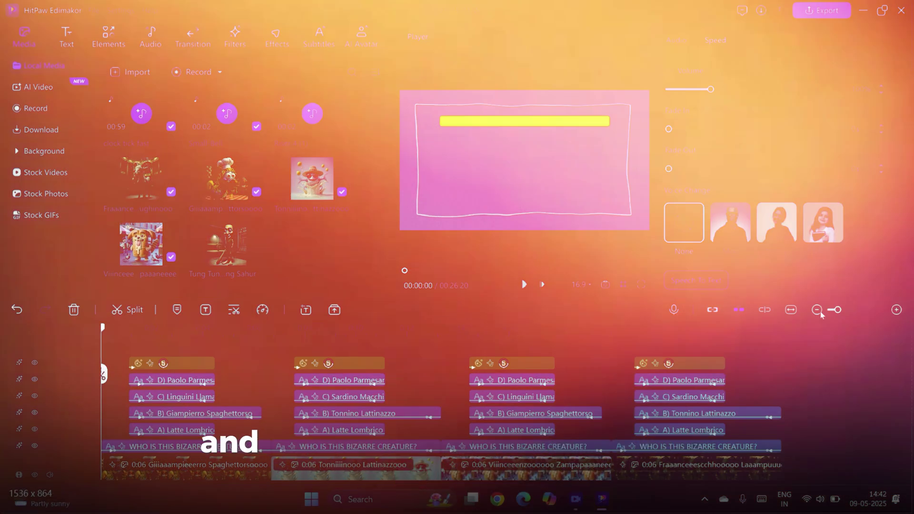
click(819, 311)
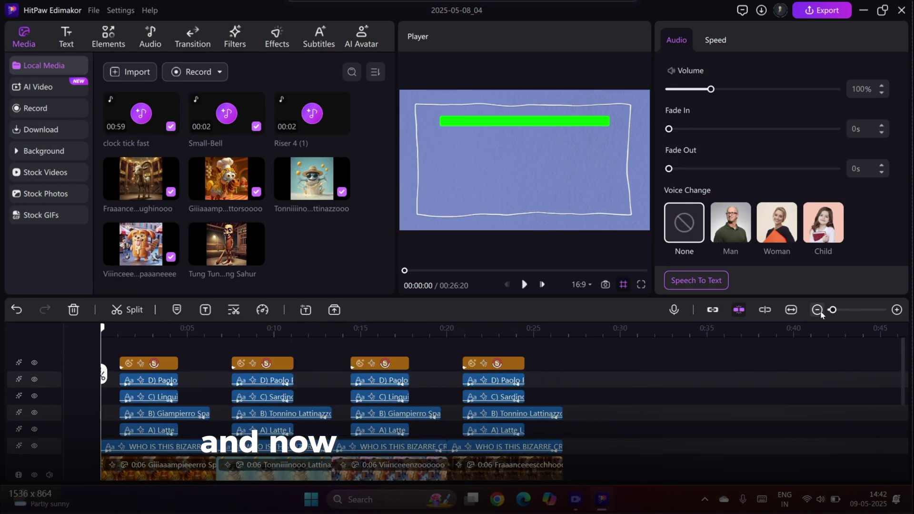